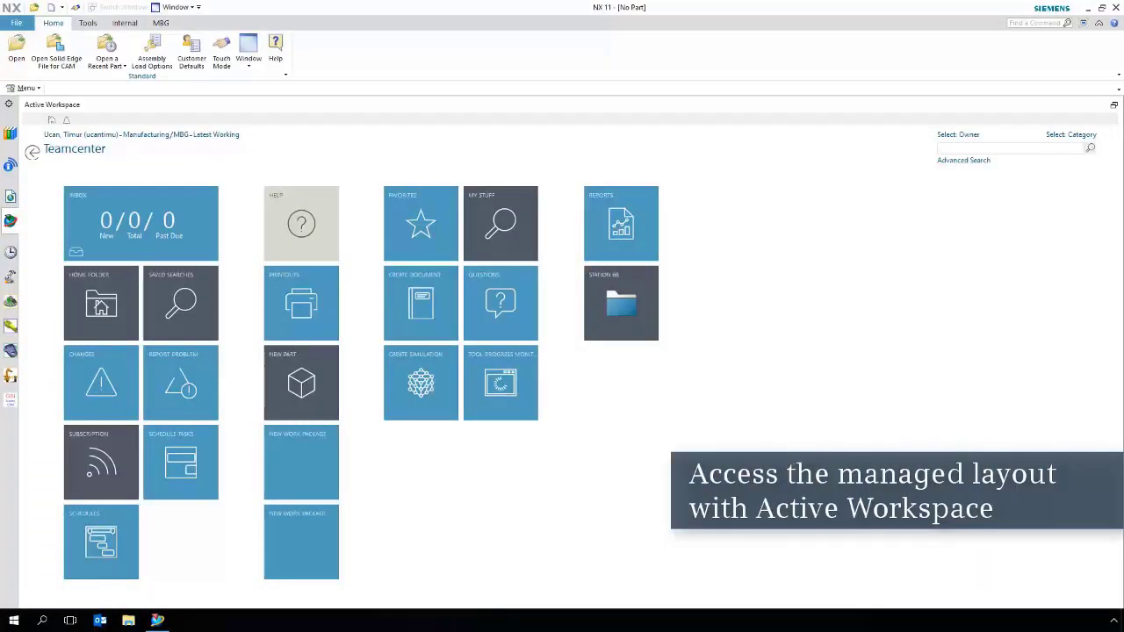
Step: Open the NANOBOX ASSEMBLY PLANT layout from the Station 6B folder in Active Workspace
{"action": "left_click", "coordinate": [658, 304]}
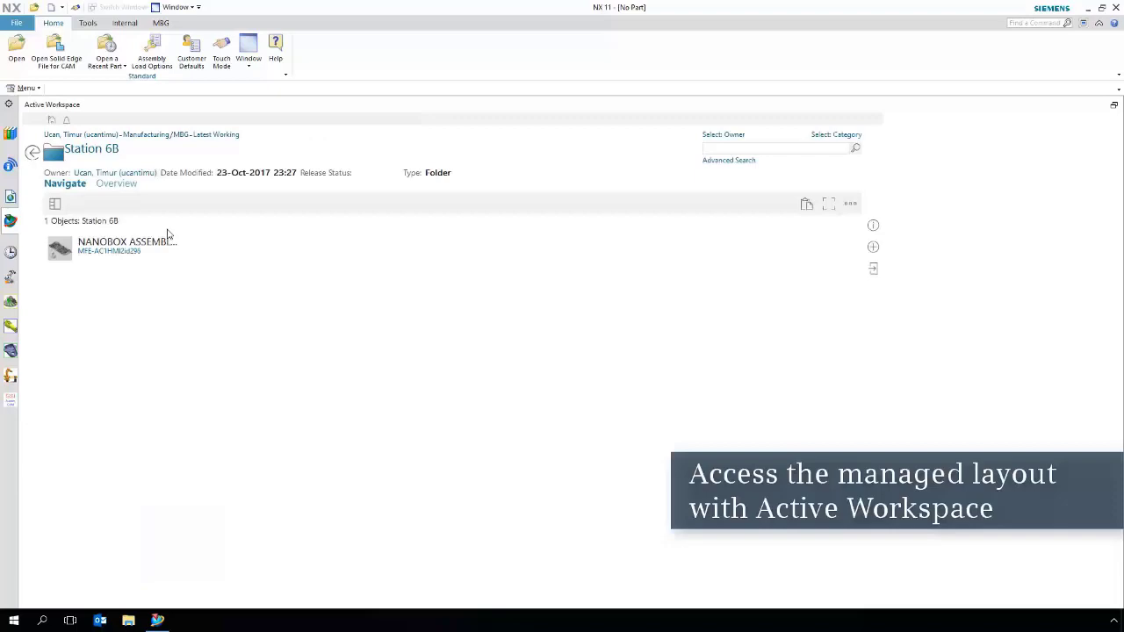
{"action": "left_click", "coordinate": [150, 253]}
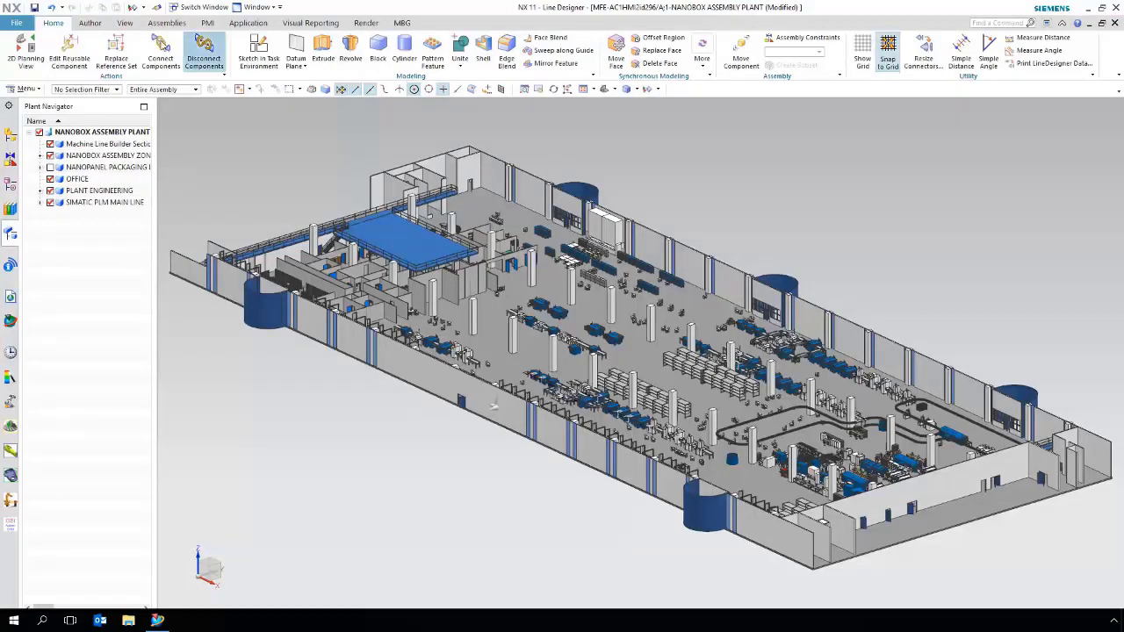
Step: Switch the plant layout to the 2D planning view and show the grid over the free floor area between the grey block rows
{"action": "left_click", "coordinate": [35, 48]}
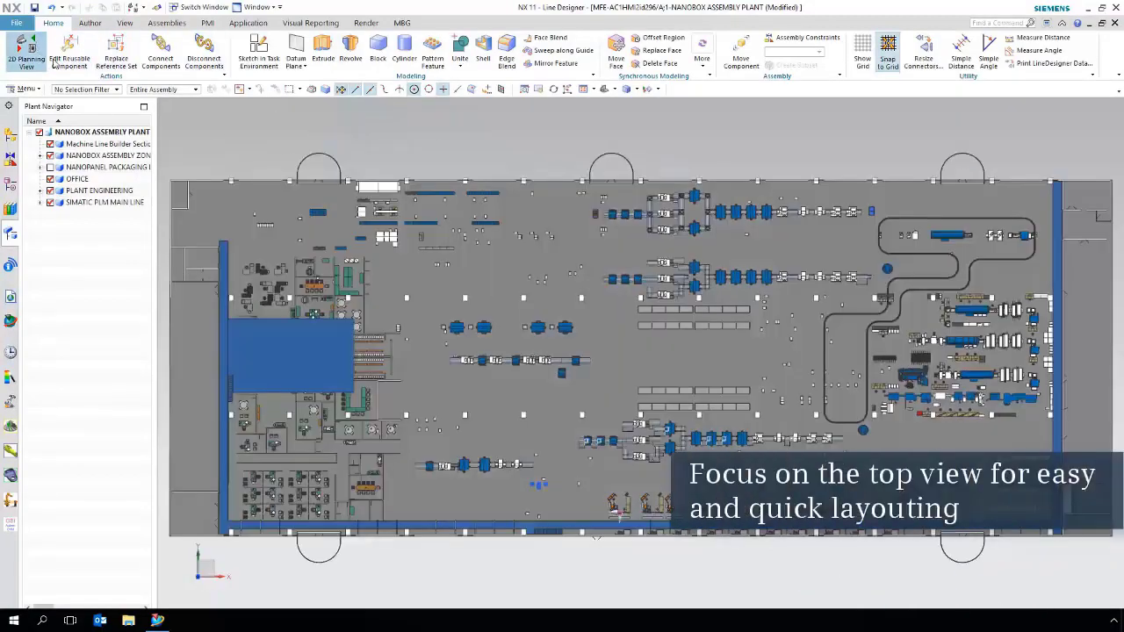
{"action": "scroll", "coordinate": [786, 366], "scroll_direction": "up", "scroll_amount": 4}
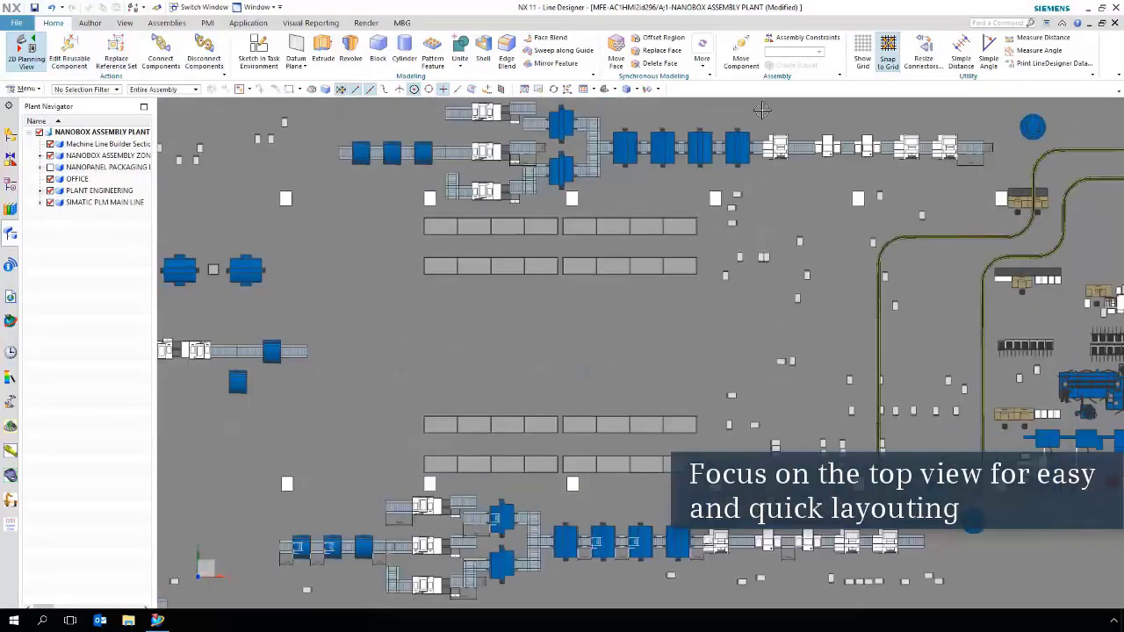
{"action": "left_click", "coordinate": [864, 53]}
{"action": "scroll", "coordinate": [587, 309], "scroll_direction": "up", "scroll_amount": 3}
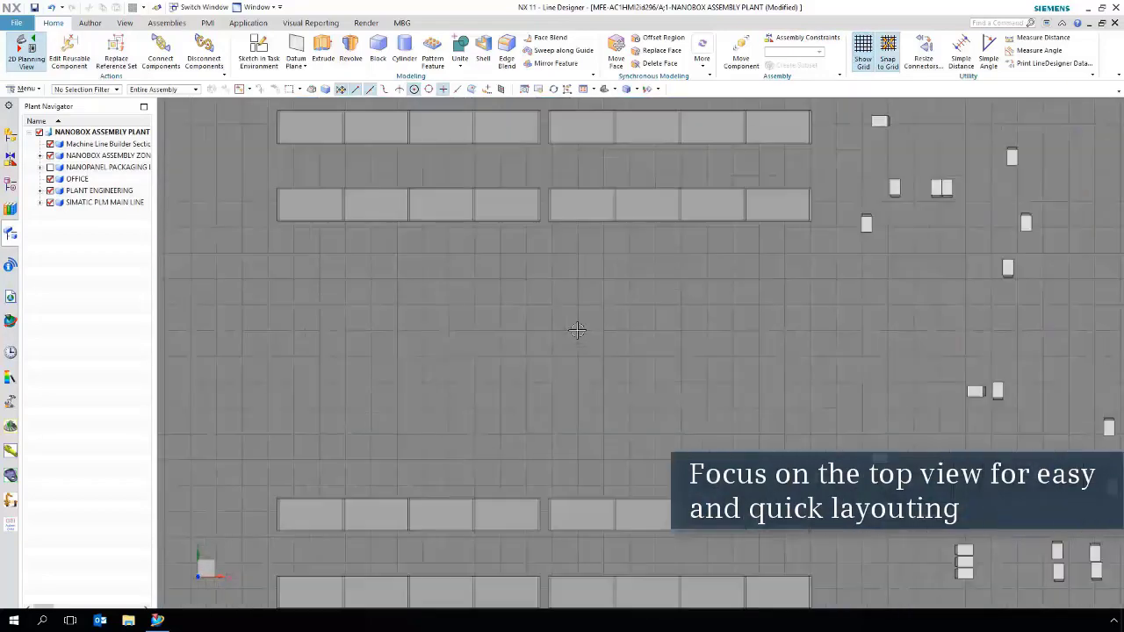
Step: Place a Line work area from the New Workareas library class on the free floor between the grey block rows
{"action": "left_click", "coordinate": [11, 211]}
{"action": "left_click", "coordinate": [30, 132]}
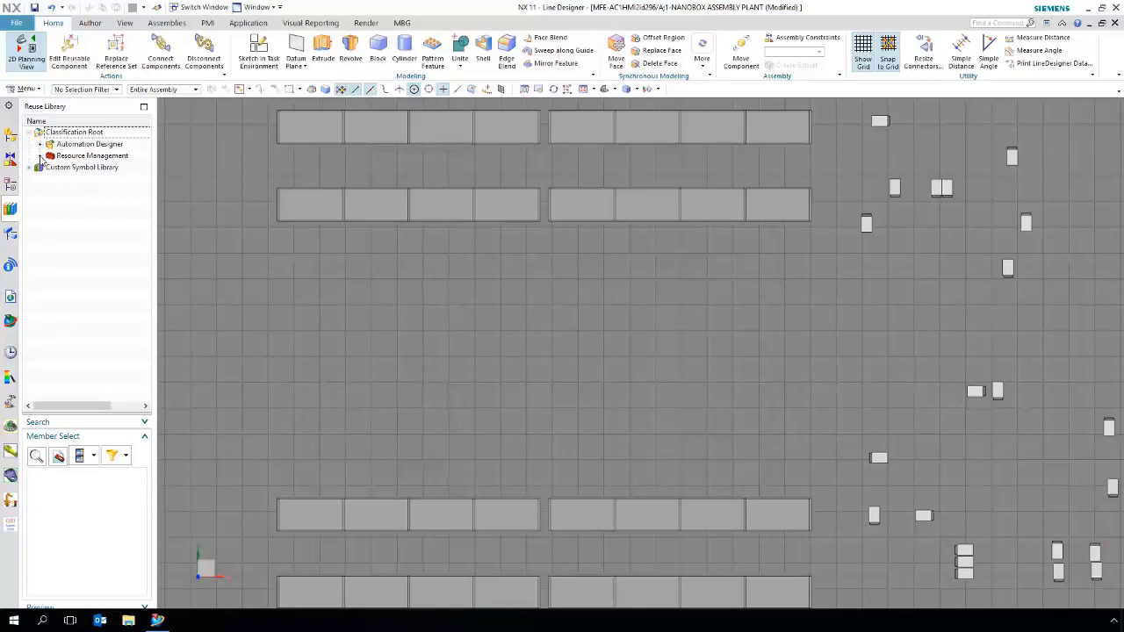
{"action": "left_click", "coordinate": [39, 155]}
{"action": "left_click", "coordinate": [77, 238]}
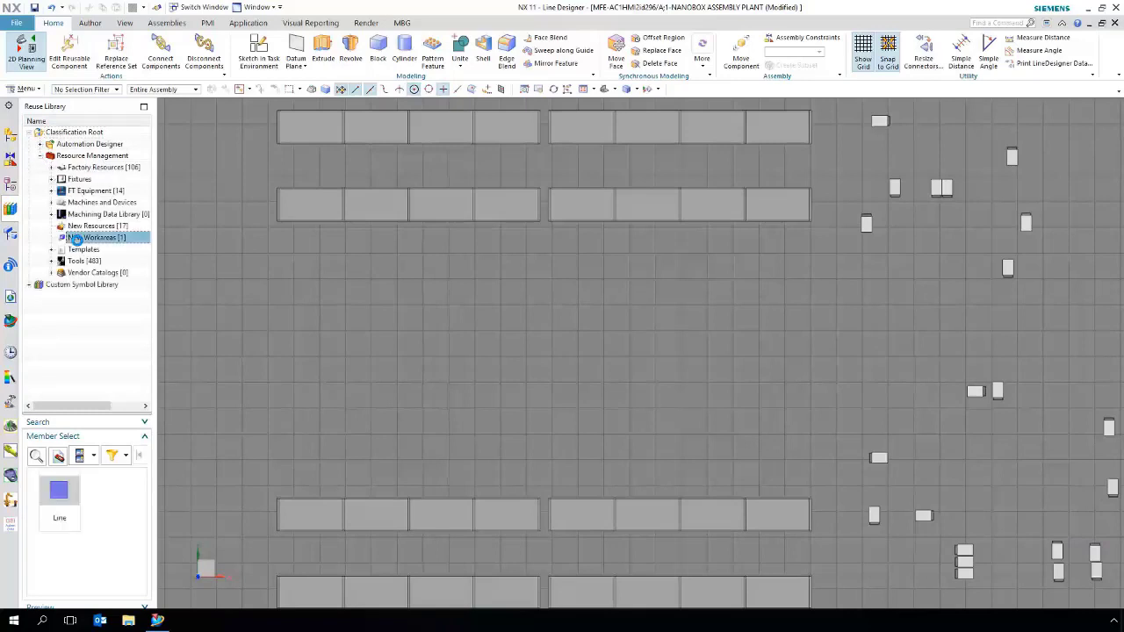
{"action": "left_click_drag", "start_coordinate": [59, 494], "coordinate": [327, 426]}
{"action": "middle_click", "coordinate": [334, 422]}
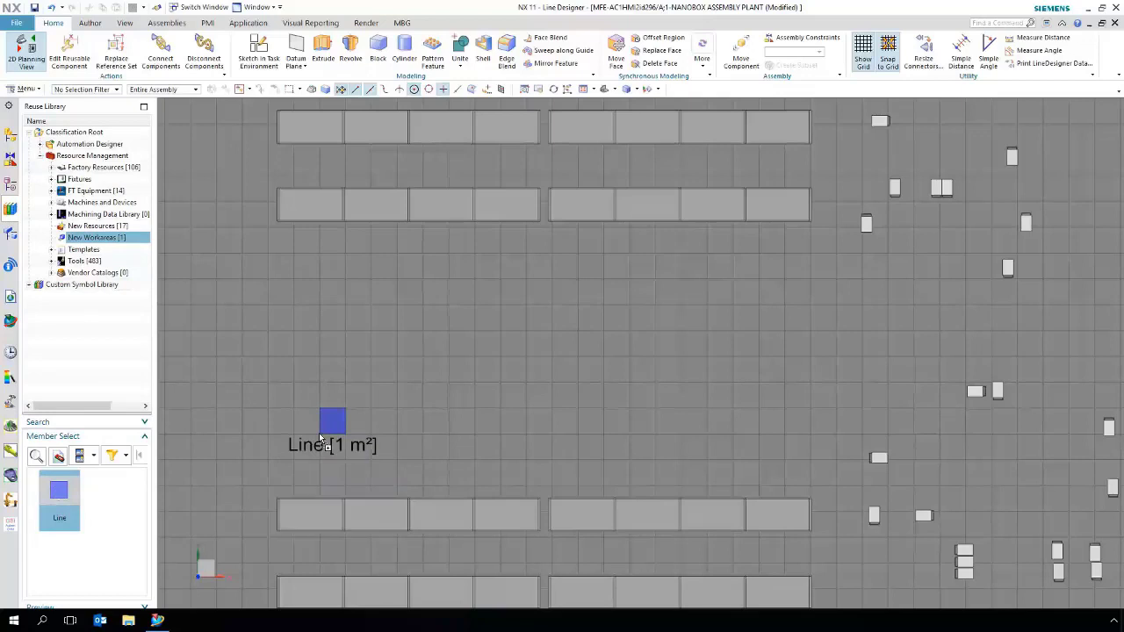
Step: Set the Line work area's requirements to length 15000 mm, width 8000 mm and height 5000 mm
{"action": "left_click", "coordinate": [334, 421]}
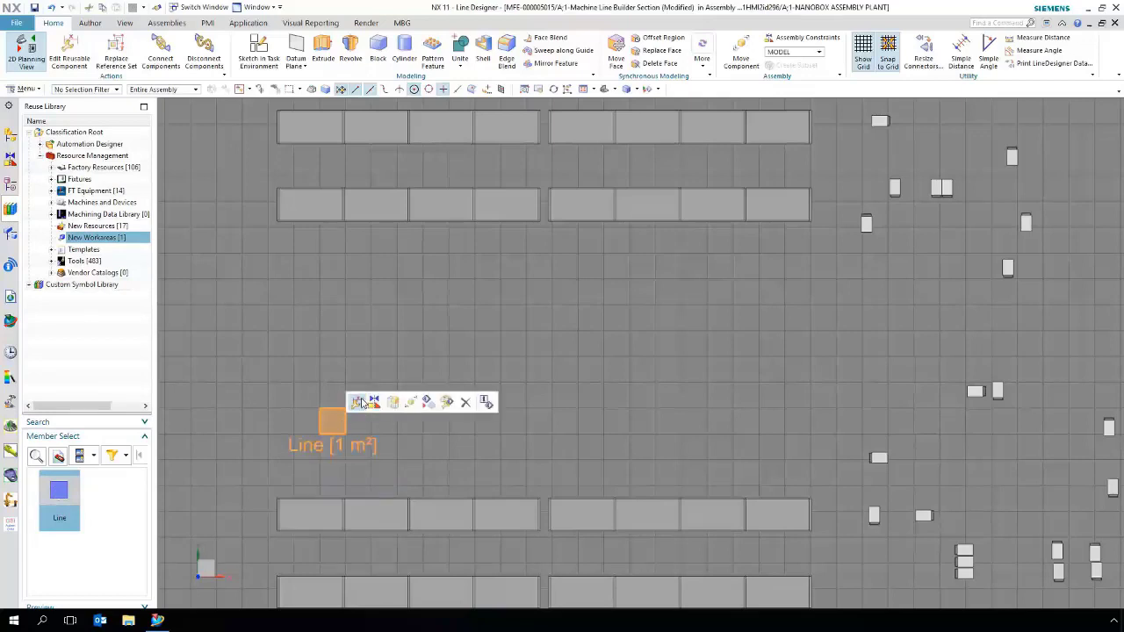
{"action": "left_click", "coordinate": [361, 402]}
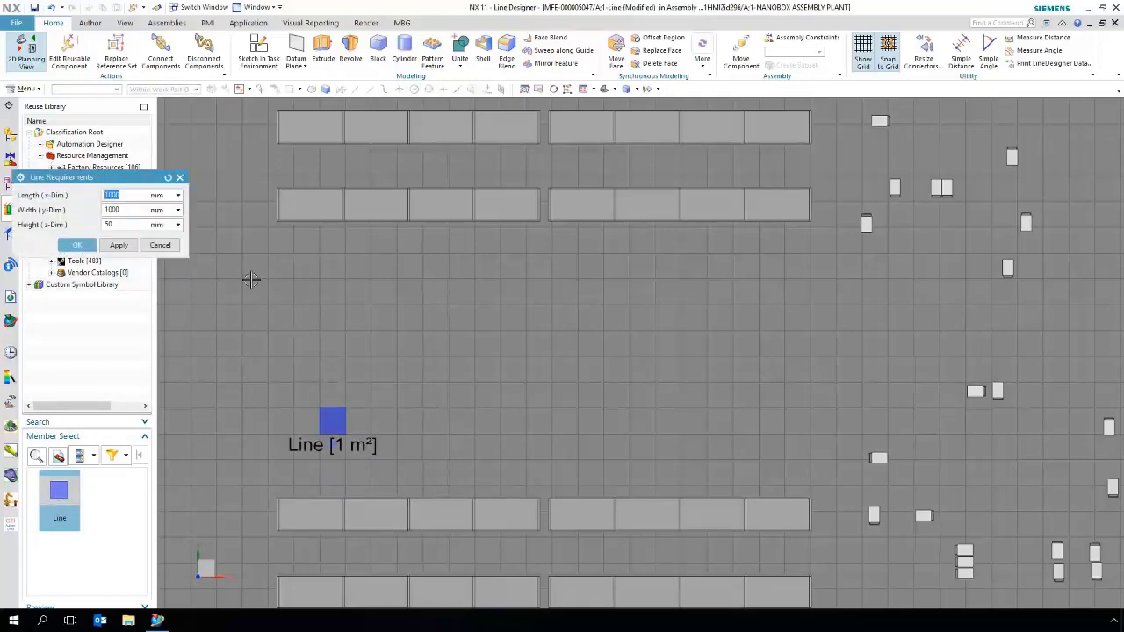
{"action": "key", "text": "Home"}
{"action": "key", "text": "Right"}
{"action": "type", "text": "5"}
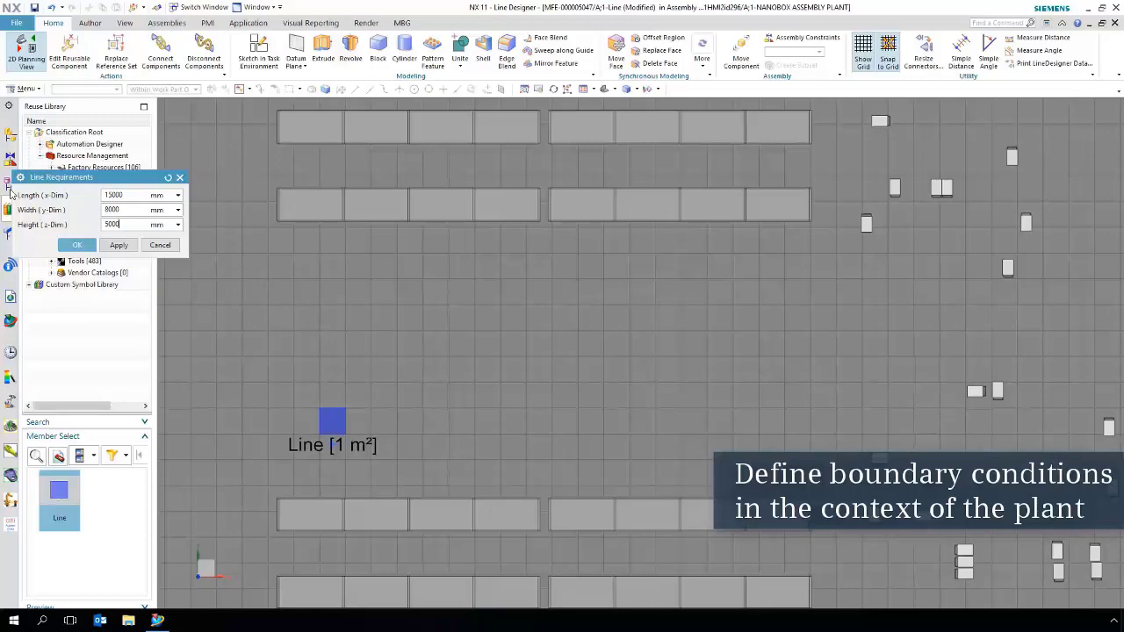
{"action": "left_click", "coordinate": [76, 245]}
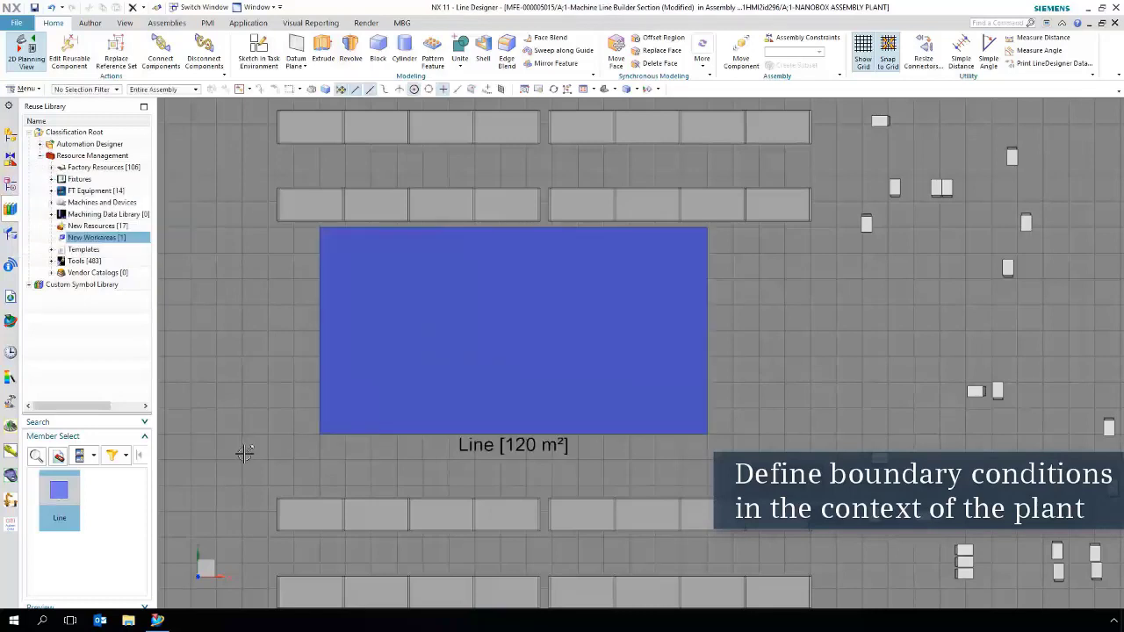
Step: Move the Line work area so its origin is at X 89000, Y 29000
{"action": "left_click", "coordinate": [384, 324]}
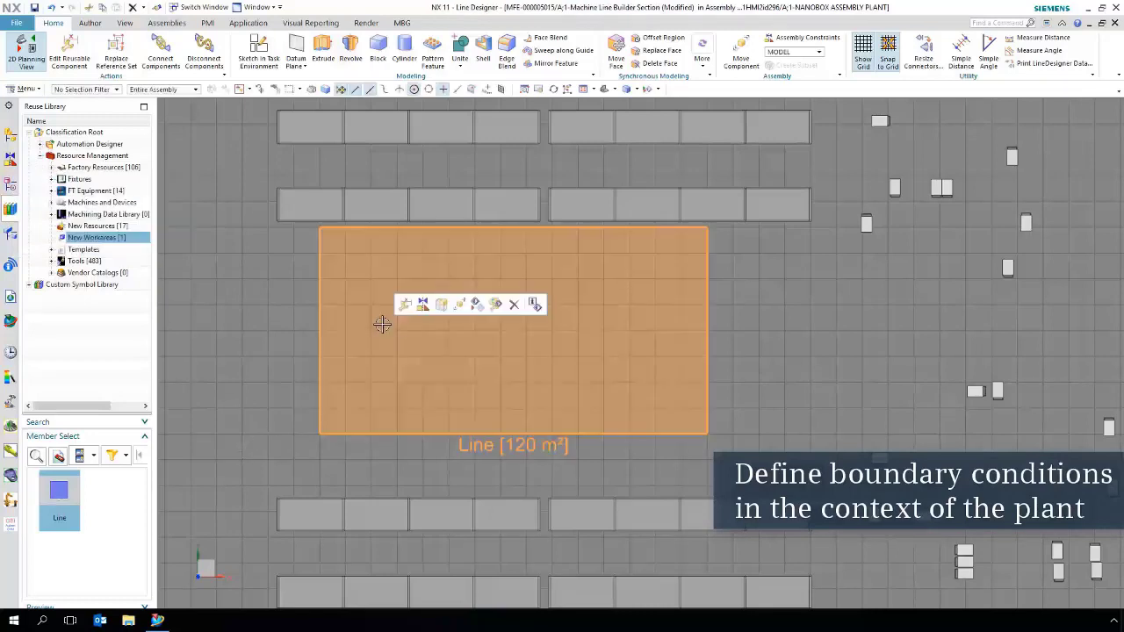
{"action": "left_click", "coordinate": [461, 307]}
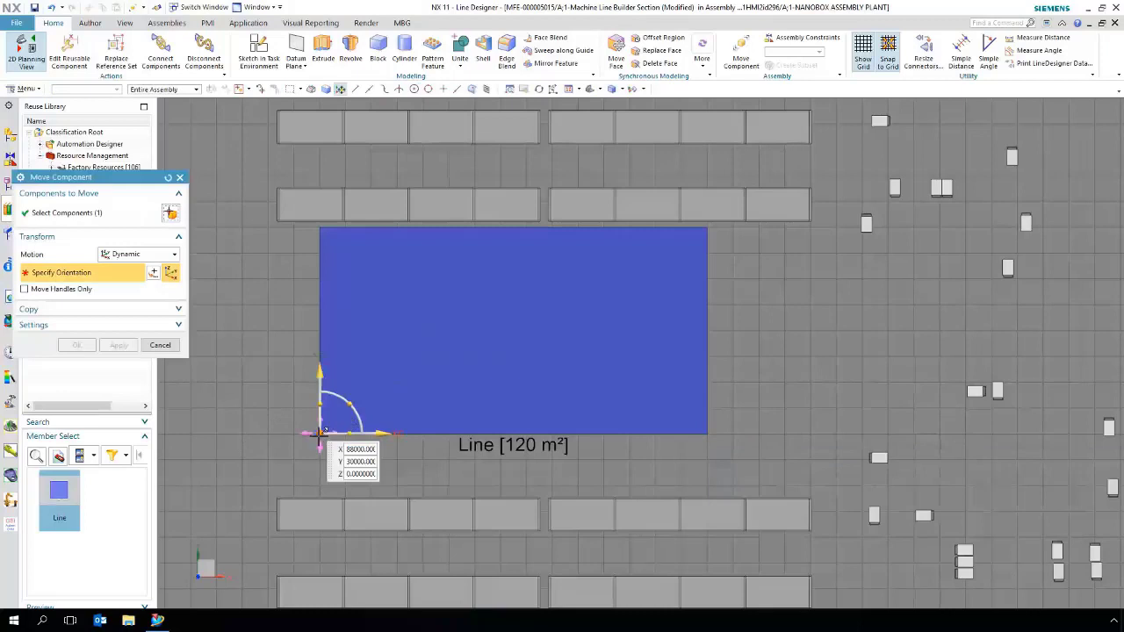
{"action": "left_click_drag", "start_coordinate": [322, 433], "coordinate": [343, 455]}
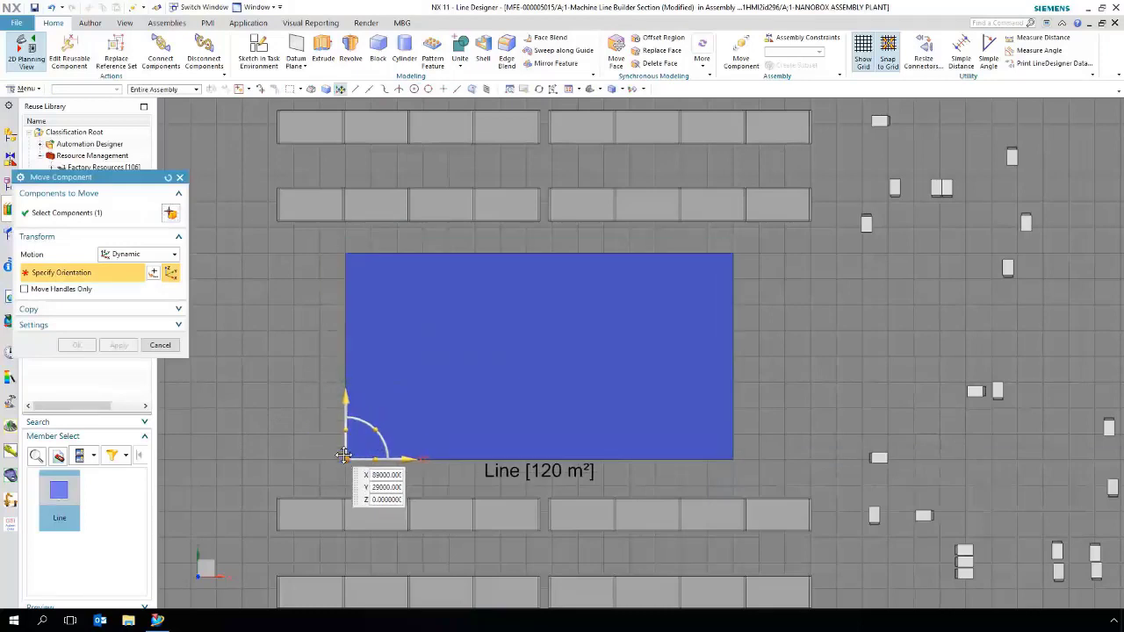
{"action": "left_click", "coordinate": [92, 347]}
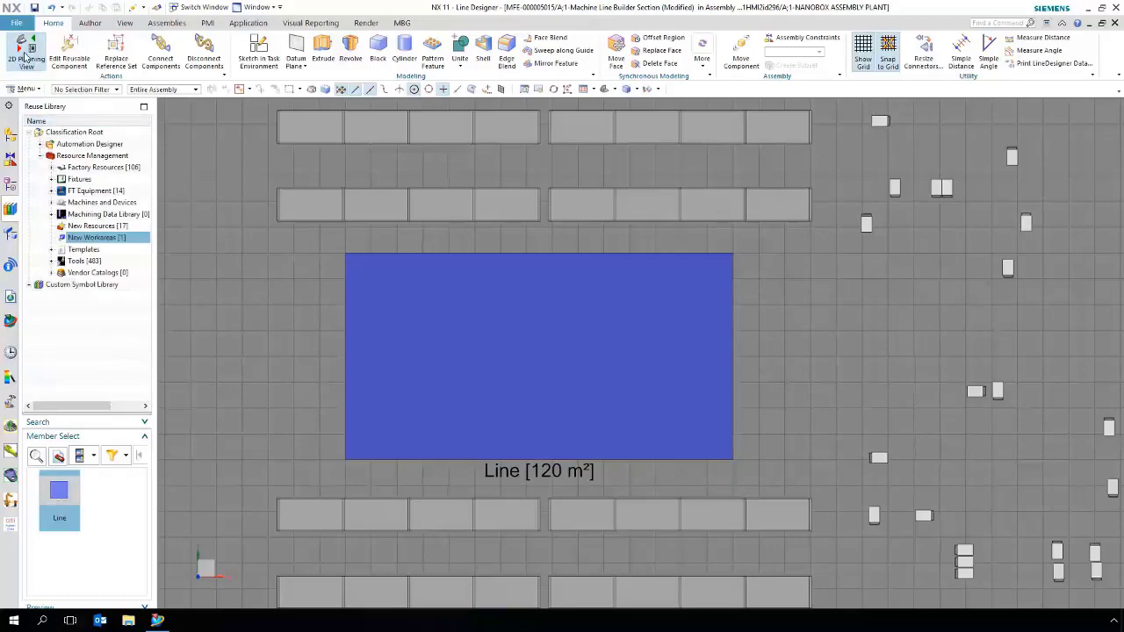
Step: View the Line work area's boundaries in 3D and open the Line in its own window
{"action": "left_click", "coordinate": [125, 23]}
{"action": "left_click", "coordinate": [47, 51]}
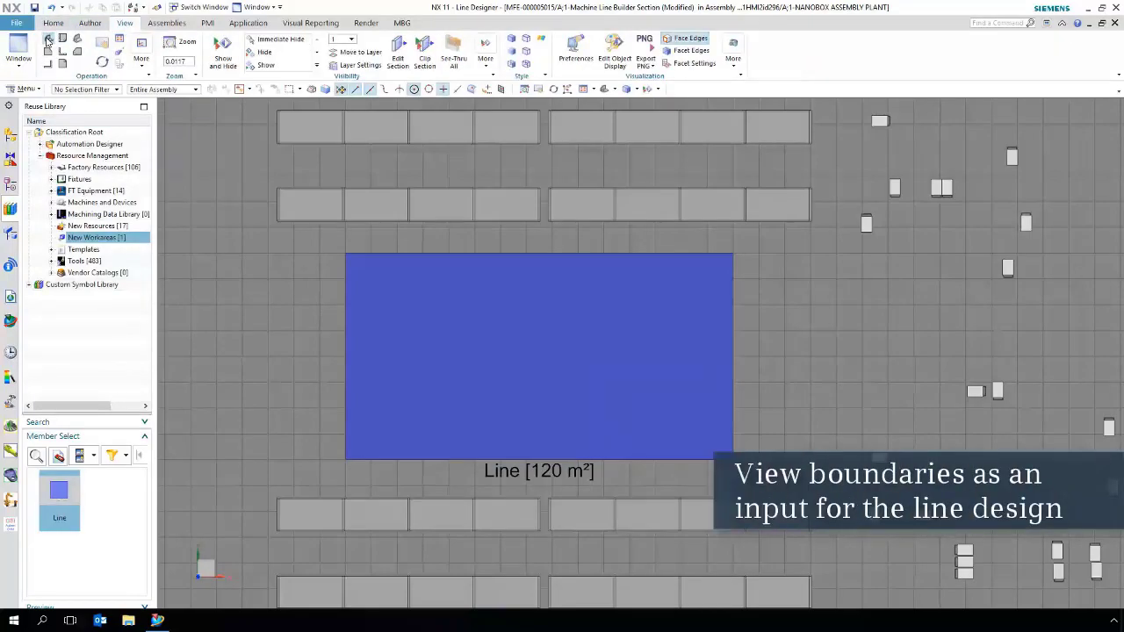
{"action": "scroll", "coordinate": [713, 395], "scroll_direction": "up", "scroll_amount": 5}
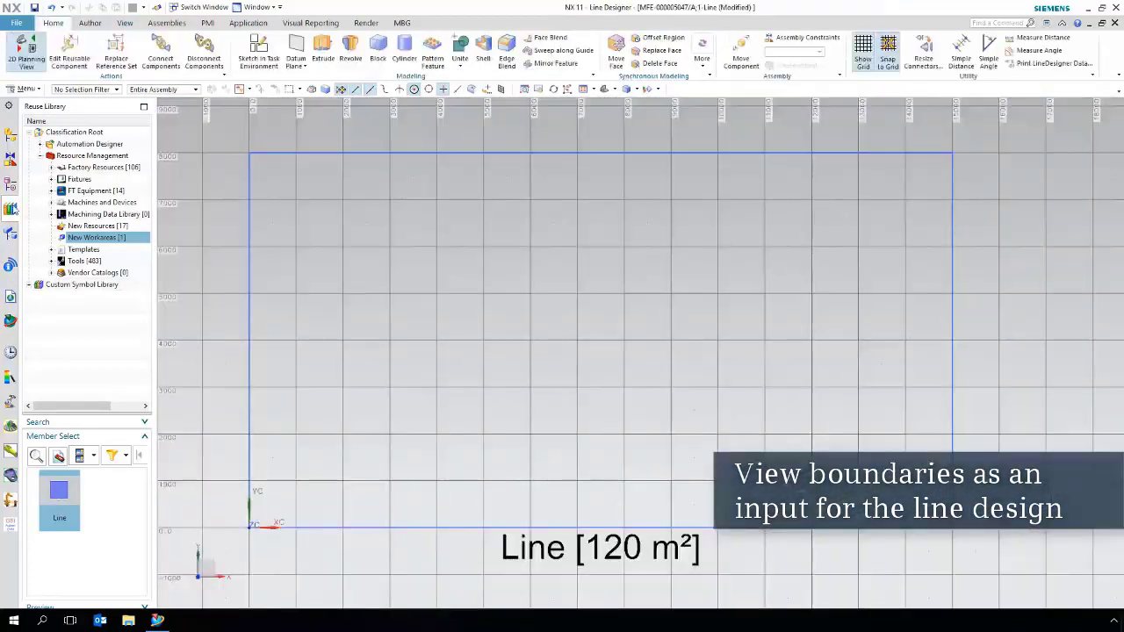
Step: Place a Warehouse from the FT Equipment storage class inside the line boundary, spanning about 1000 to 7000 mm along Y
{"action": "left_click", "coordinate": [97, 191]}
{"action": "left_click", "coordinate": [98, 226]}
{"action": "left_click_drag", "start_coordinate": [106, 496], "coordinate": [392, 311]}
{"action": "double_click", "coordinate": [471, 224]}
{"action": "left_click_drag", "start_coordinate": [451, 251], "coordinate": [425, 249]}
{"action": "left_click", "coordinate": [85, 350]}
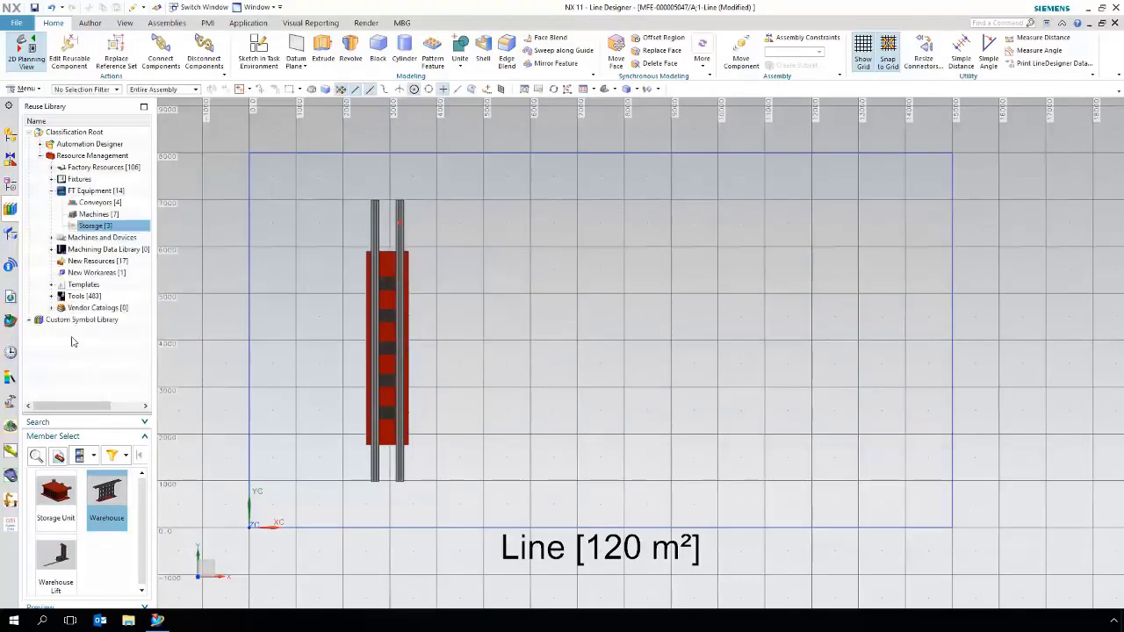
Step: Attach a Warehouse Lift to the connector near the upper end of the Warehouse
{"action": "left_click_drag", "start_coordinate": [55, 562], "coordinate": [375, 219]}
{"action": "scroll", "coordinate": [400, 224], "scroll_direction": "up", "scroll_amount": 13}
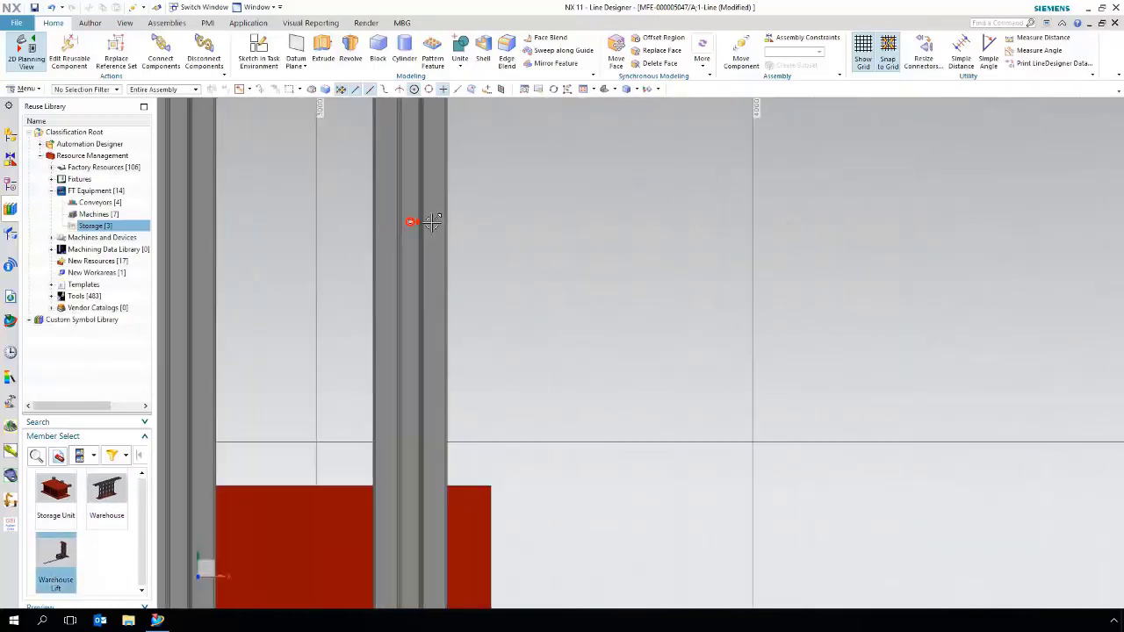
{"action": "left_click_drag", "start_coordinate": [56, 562], "coordinate": [411, 221]}
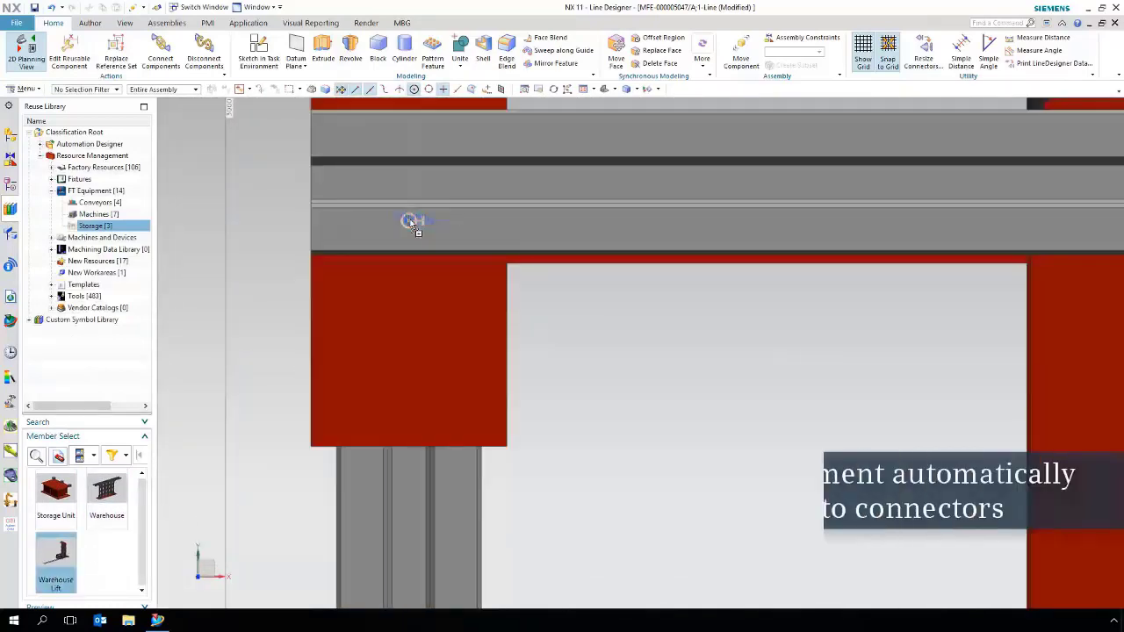
{"action": "scroll", "coordinate": [410, 221], "scroll_direction": "down", "scroll_amount": 13}
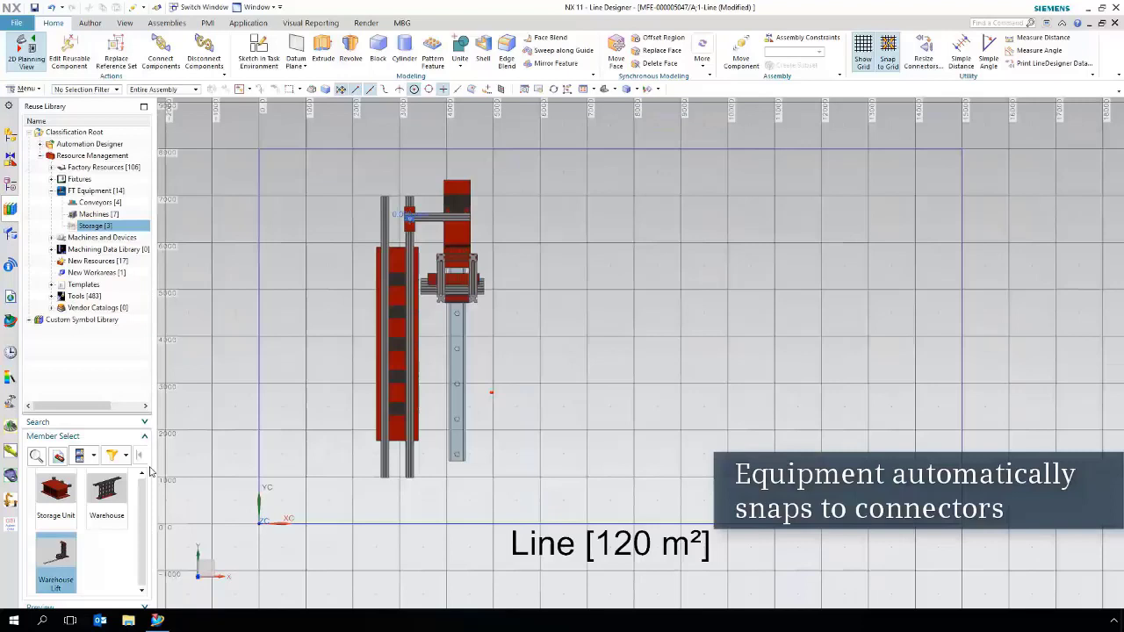
Step: Build the lower conveyor run beside the lift by snapping together a Conveyor Reload, Conveyor 4500, Conveyor 2600 and Transfer Unit
{"action": "left_click", "coordinate": [102, 203]}
{"action": "left_click", "coordinate": [101, 226]}
{"action": "left_click", "coordinate": [106, 204]}
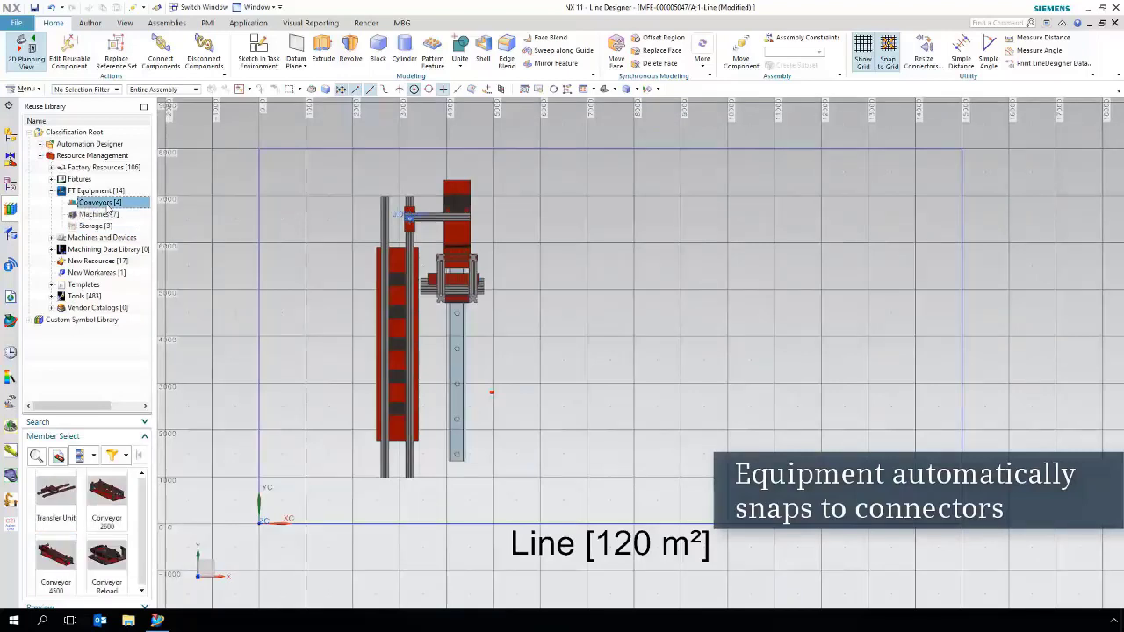
{"action": "middle_click_drag", "start_coordinate": [424, 447], "coordinate": [442, 461]}
{"action": "left_click_drag", "start_coordinate": [442, 461], "coordinate": [513, 410]}
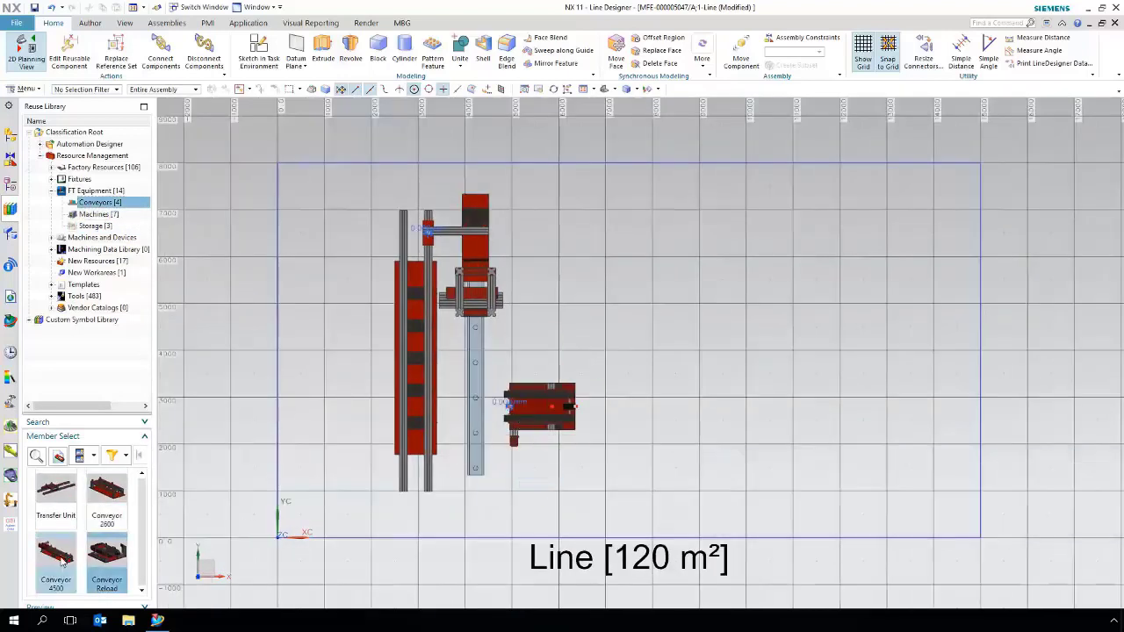
{"action": "left_click_drag", "start_coordinate": [60, 560], "coordinate": [579, 409]}
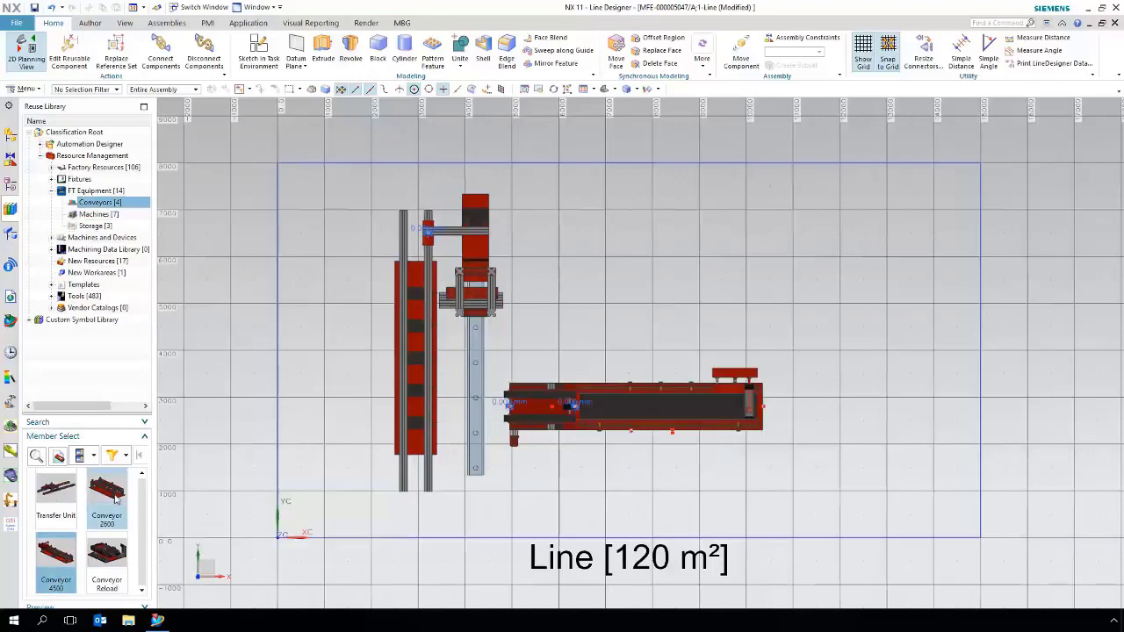
{"action": "left_click_drag", "start_coordinate": [114, 499], "coordinate": [764, 410]}
{"action": "left_click_drag", "start_coordinate": [60, 503], "coordinate": [886, 409]}
Step: Move the Warehouse and its attached equipment about 1000 mm in the negative X direction
{"action": "left_click", "coordinate": [418, 323]}
{"action": "left_click", "coordinate": [507, 304]}
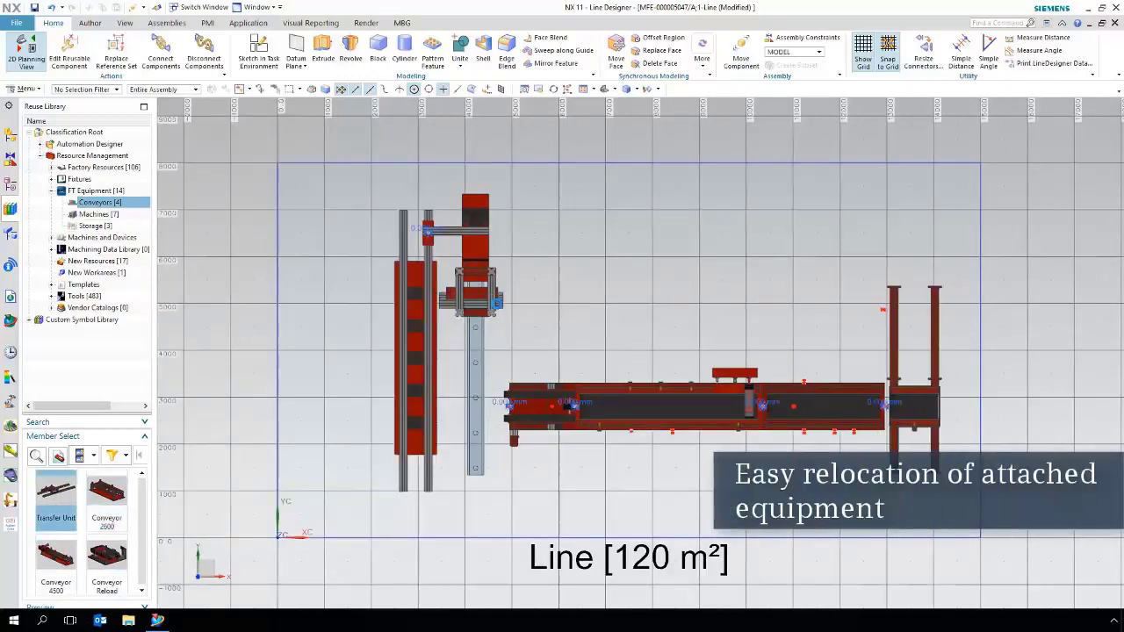
{"action": "left_click_drag", "start_coordinate": [454, 263], "coordinate": [407, 262]}
{"action": "middle_click", "coordinate": [407, 262]}
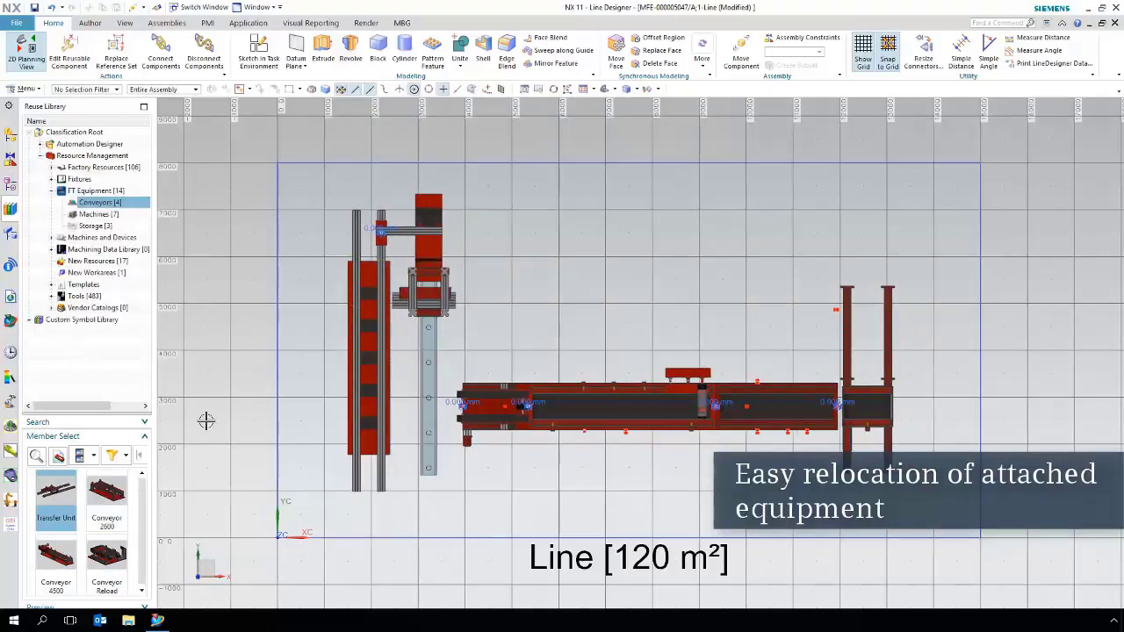
Step: Build the upper conveyor run back from the Transfer Unit with a Conveyor 2600, a Conveyor 4500 and a Conveyor Reload
{"action": "left_click_drag", "start_coordinate": [106, 496], "coordinate": [834, 308]}
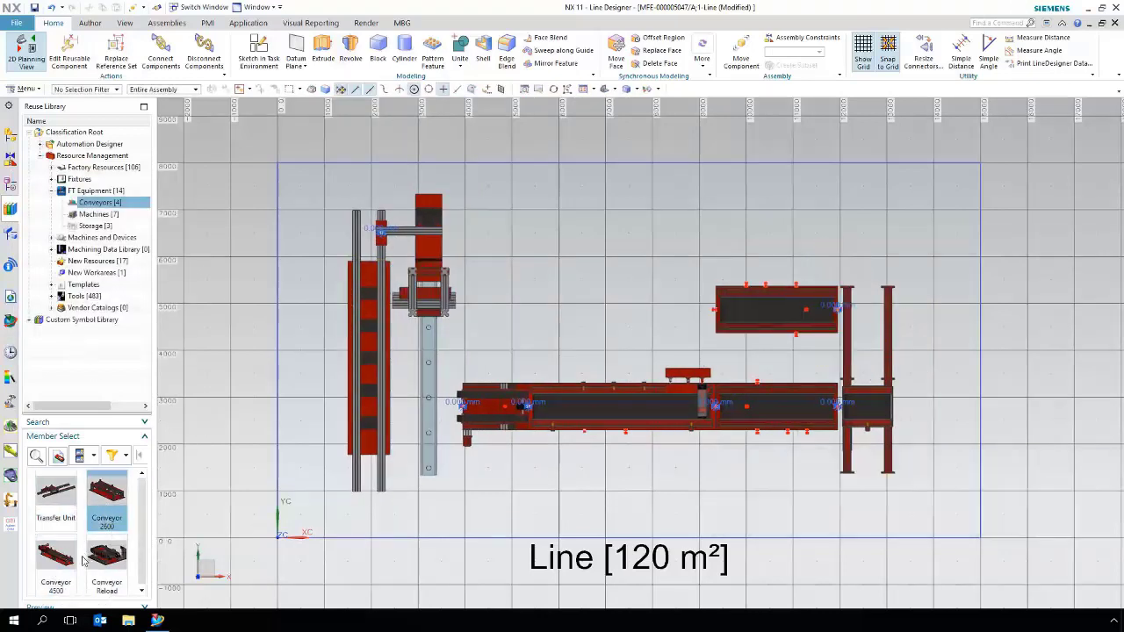
{"action": "left_click_drag", "start_coordinate": [56, 555], "coordinate": [717, 311]}
{"action": "left_click_drag", "start_coordinate": [109, 559], "coordinate": [552, 307]}
Step: In a 3D view, attach an RFID Reader to the lower Conveyor Reload and a Camera Reader to the lower Conveyor 2600
{"action": "left_click", "coordinate": [92, 214]}
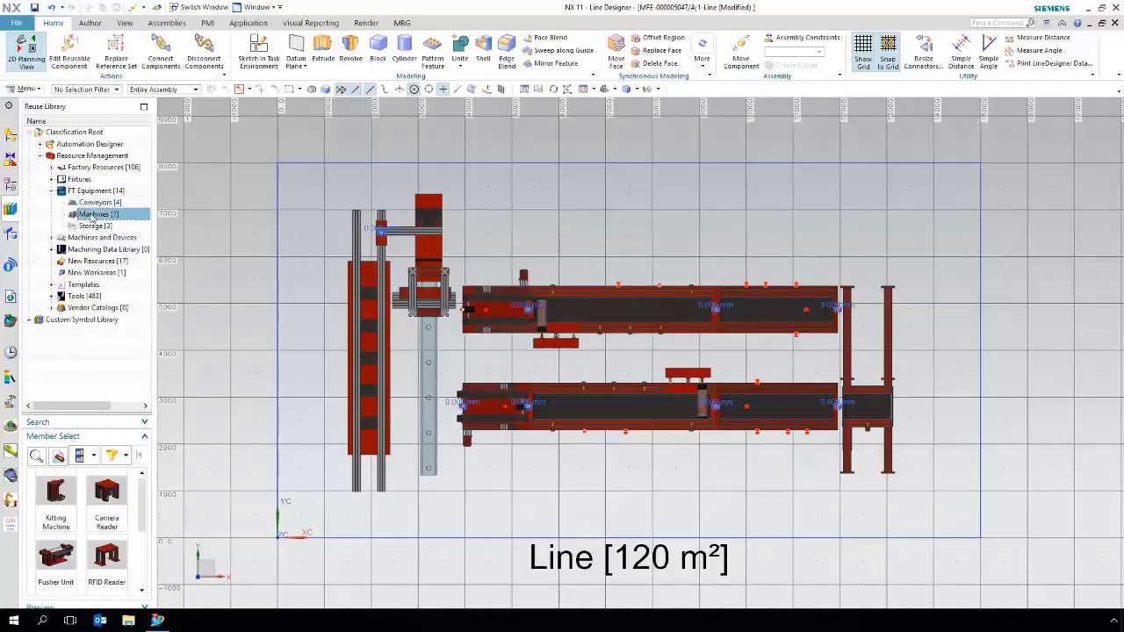
{"action": "left_click", "coordinate": [30, 49]}
{"action": "left_click", "coordinate": [124, 24]}
{"action": "left_click", "coordinate": [48, 39]}
{"action": "scroll", "coordinate": [632, 499], "scroll_direction": "up", "scroll_amount": 2}
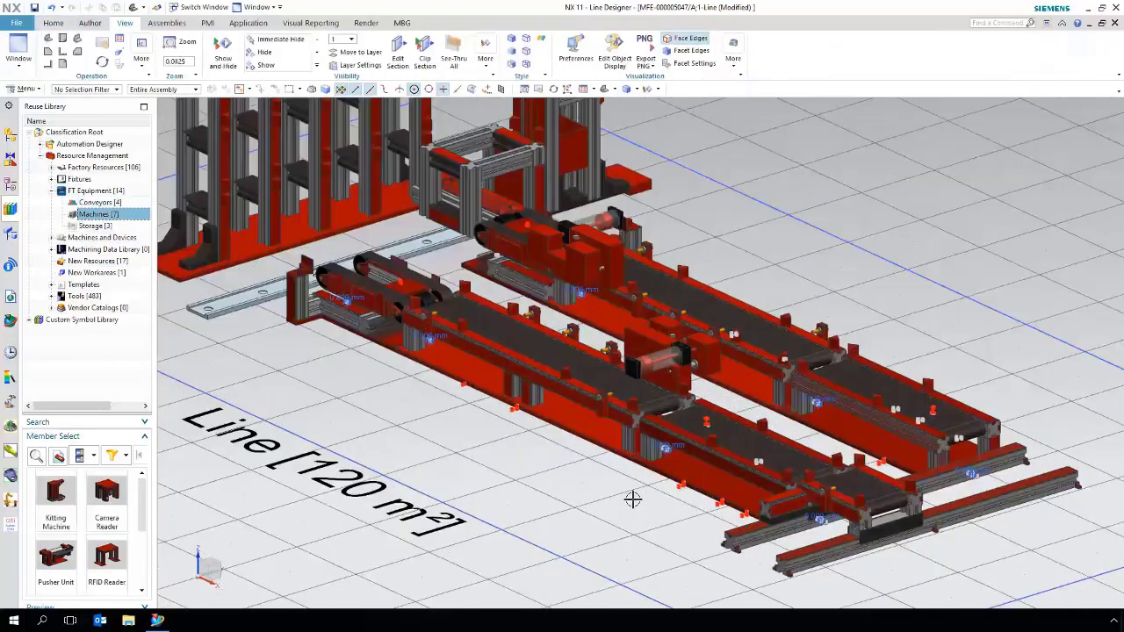
{"action": "scroll", "coordinate": [633, 499], "scroll_direction": "up", "scroll_amount": 2}
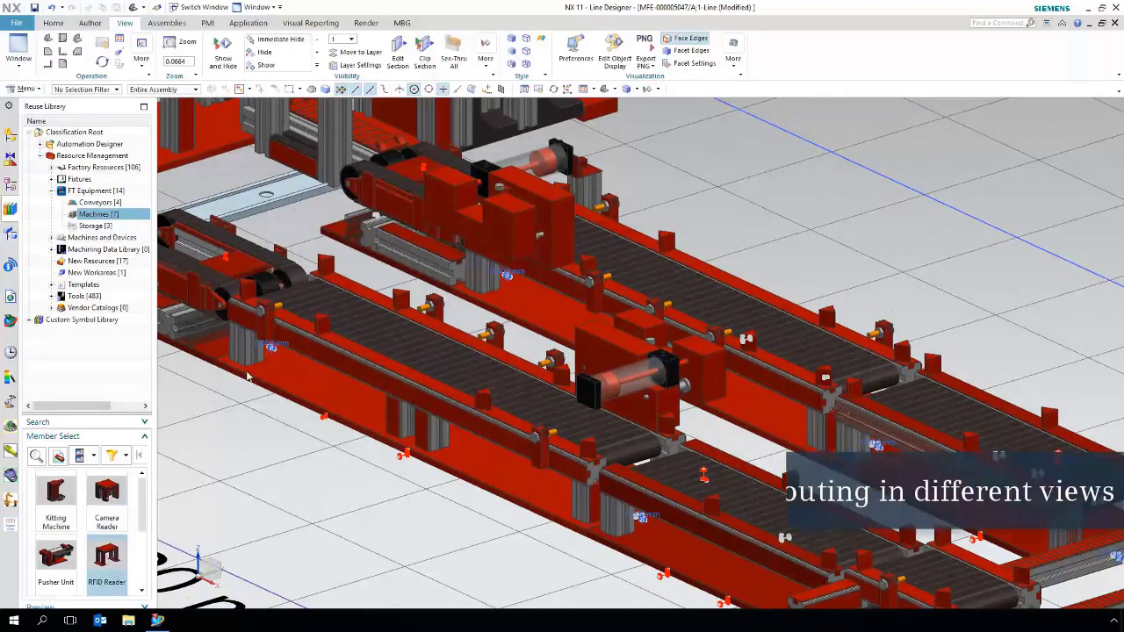
{"action": "left_click_drag", "start_coordinate": [247, 376], "coordinate": [226, 258]}
{"action": "left_click_drag", "start_coordinate": [106, 501], "coordinate": [704, 476]}
{"action": "scroll", "coordinate": [953, 520], "scroll_direction": "up", "scroll_amount": 1}
{"action": "middle_click_drag", "start_coordinate": [953, 520], "coordinate": [728, 335], "text": "shift"}
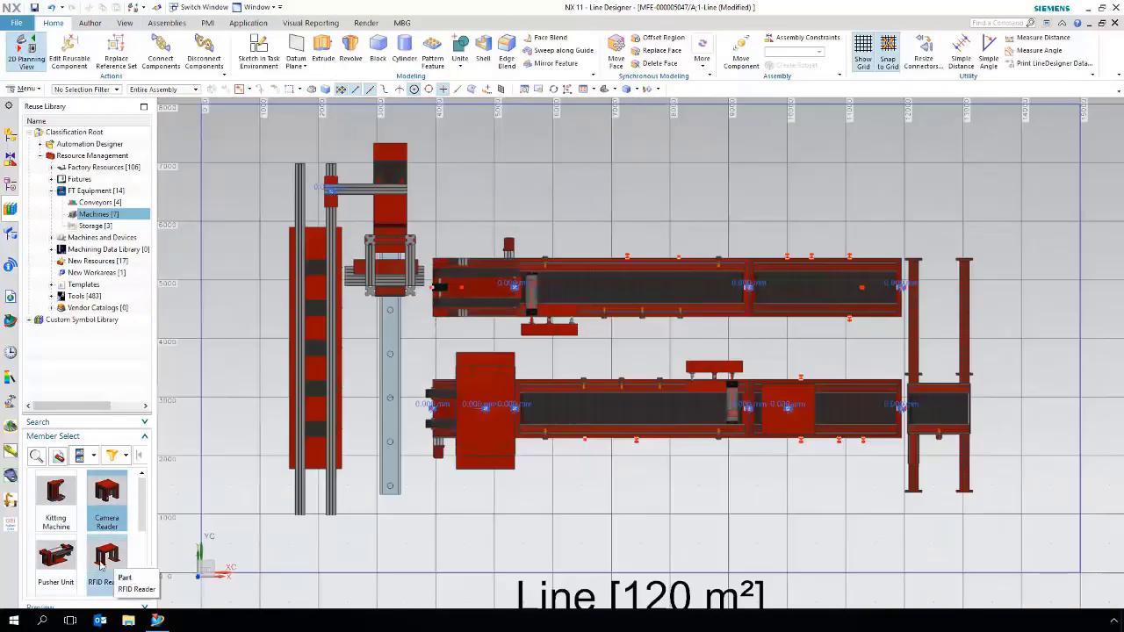
Step: Attach a Kitting Machine to the outer side of the lower Conveyor 2600 and a Drop Machine to the lower Conveyor 4500
{"action": "left_click_drag", "start_coordinate": [55, 496], "coordinate": [864, 461]}
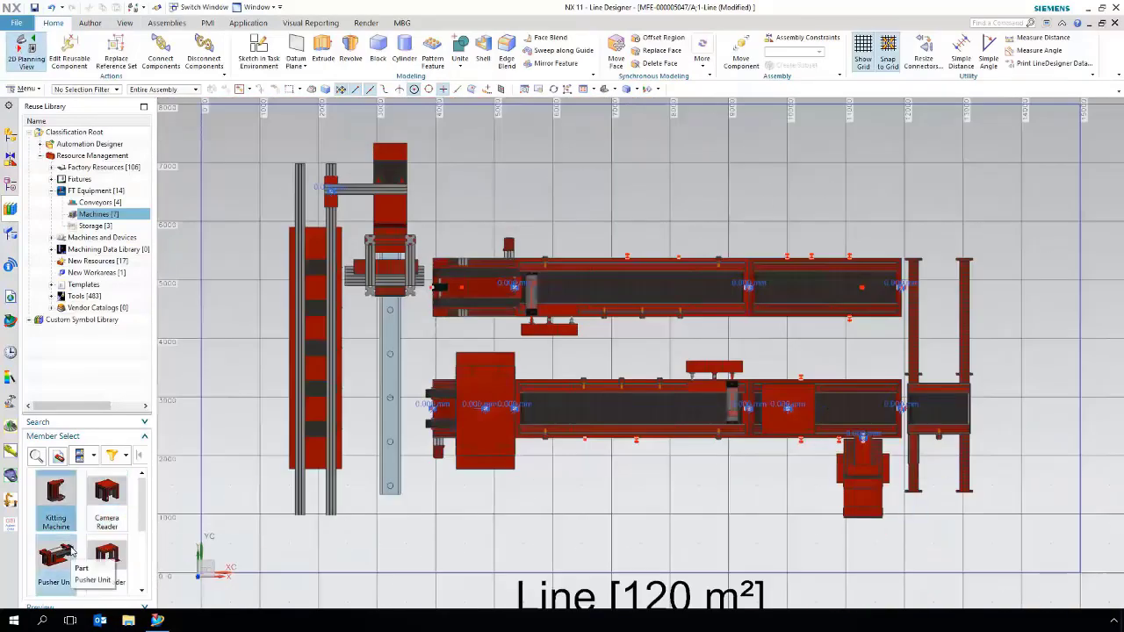
{"action": "scroll", "coordinate": [73, 551], "scroll_direction": "down", "scroll_amount": 2}
{"action": "left_click_drag", "start_coordinate": [55, 496], "coordinate": [582, 535]}
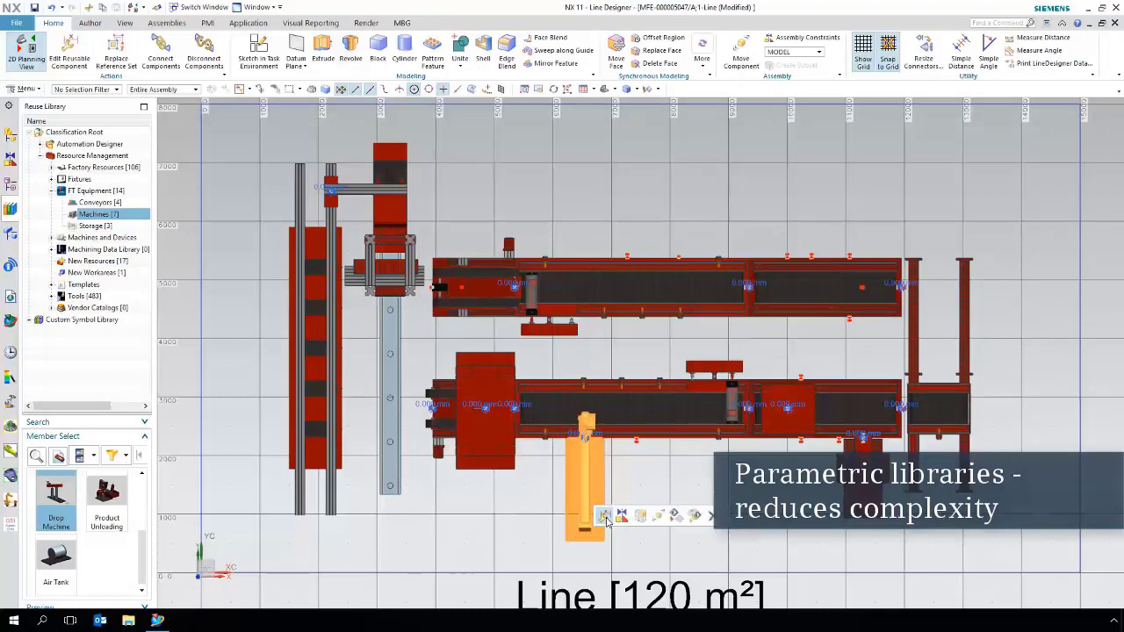
Step: Reconfigure the Drop Machine attached to the lower conveyor run to have three drop lanes
{"action": "left_click", "coordinate": [604, 518]}
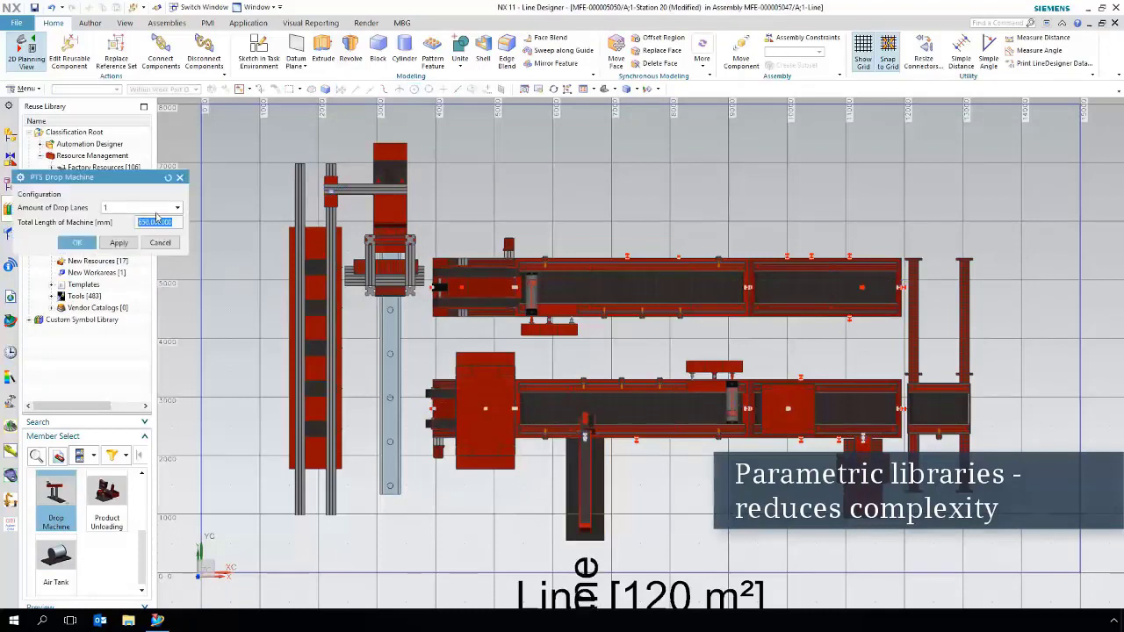
{"action": "left_click", "coordinate": [163, 208]}
{"action": "left_click", "coordinate": [132, 244]}
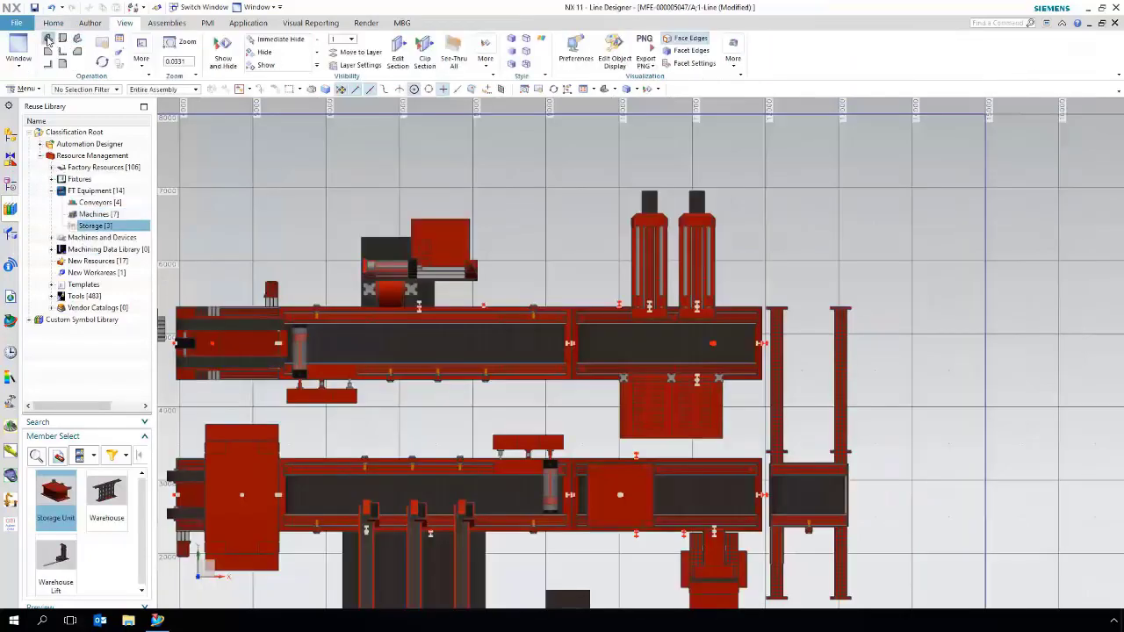
Step: Inspect the completed line in a trimetric 3D view and expand the Line work area to list its equipment
{"action": "left_click", "coordinate": [48, 40]}
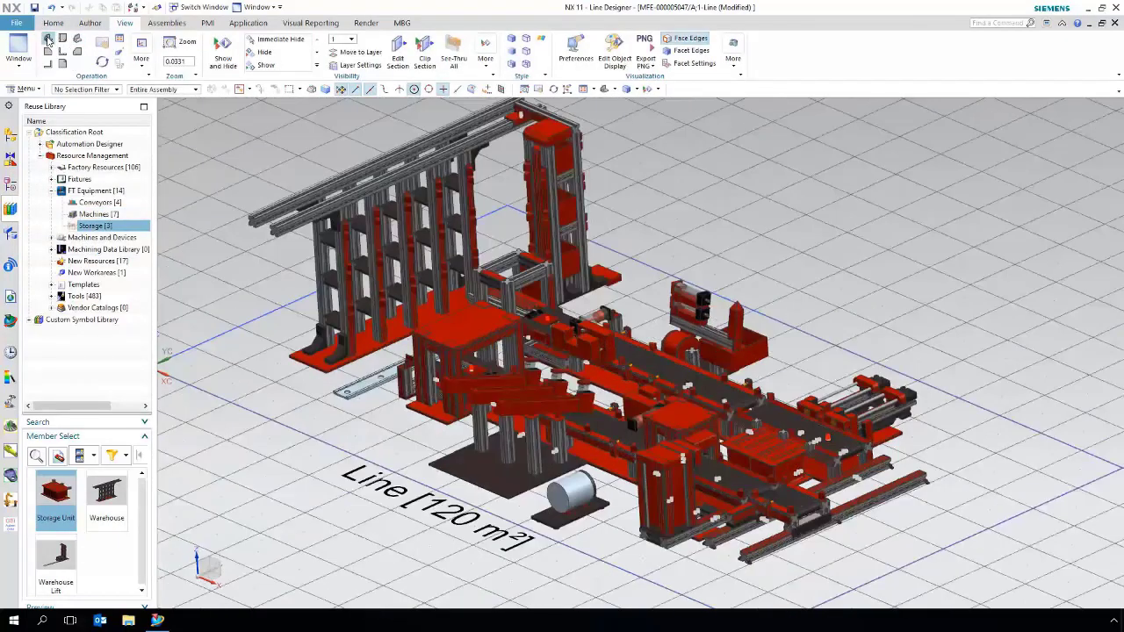
{"action": "scroll", "coordinate": [789, 406], "scroll_direction": "up", "scroll_amount": 1}
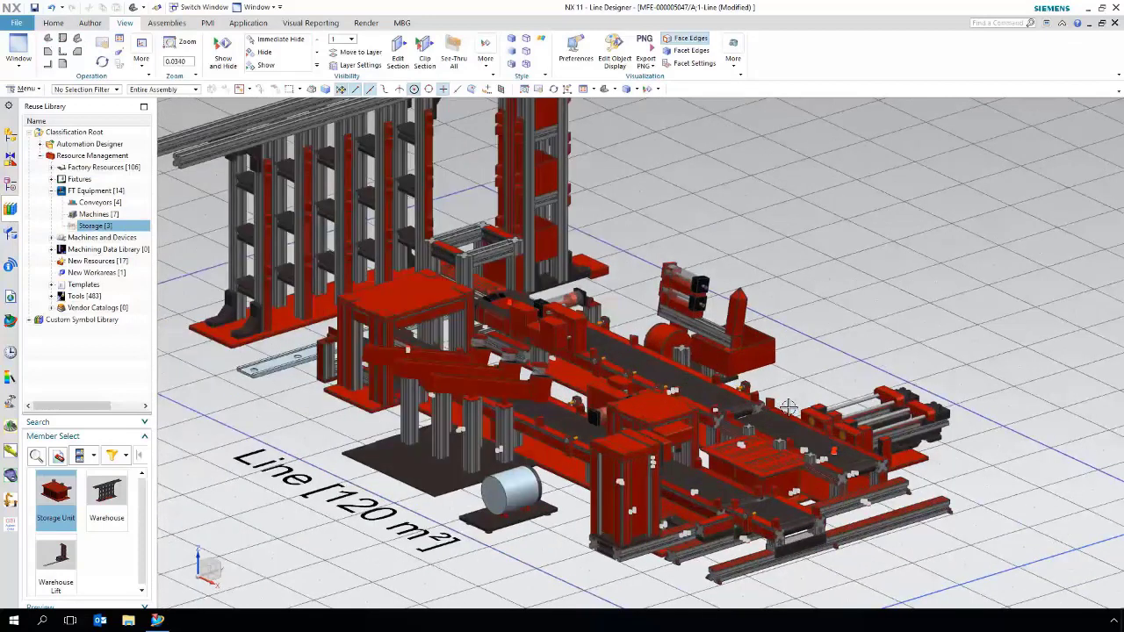
{"action": "right_click", "coordinate": [913, 263]}
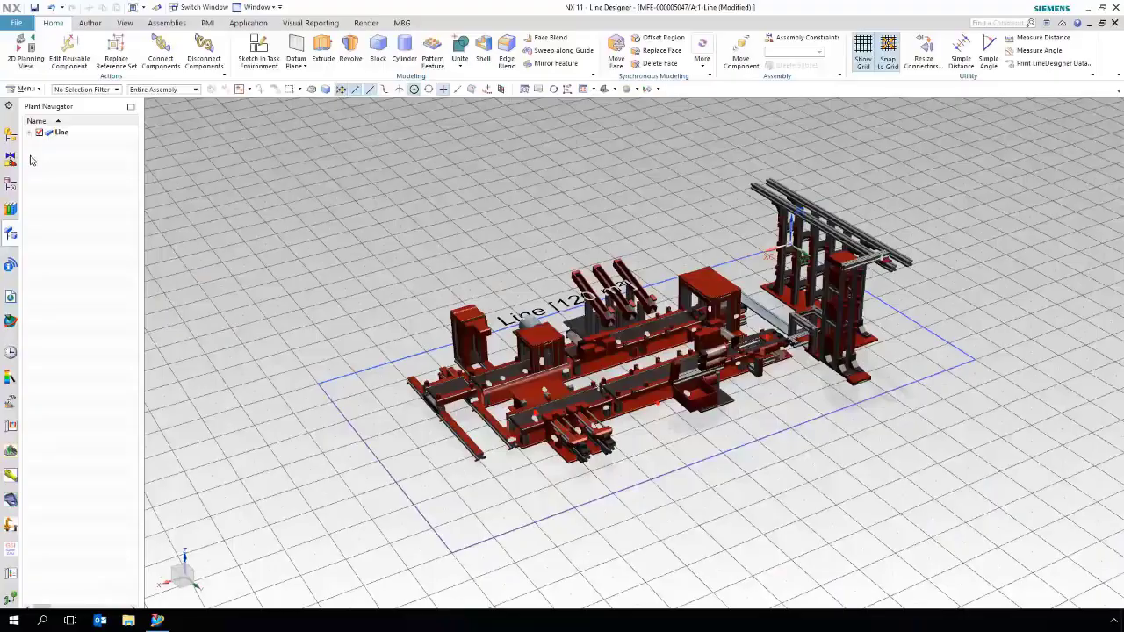
{"action": "left_click", "coordinate": [30, 133]}
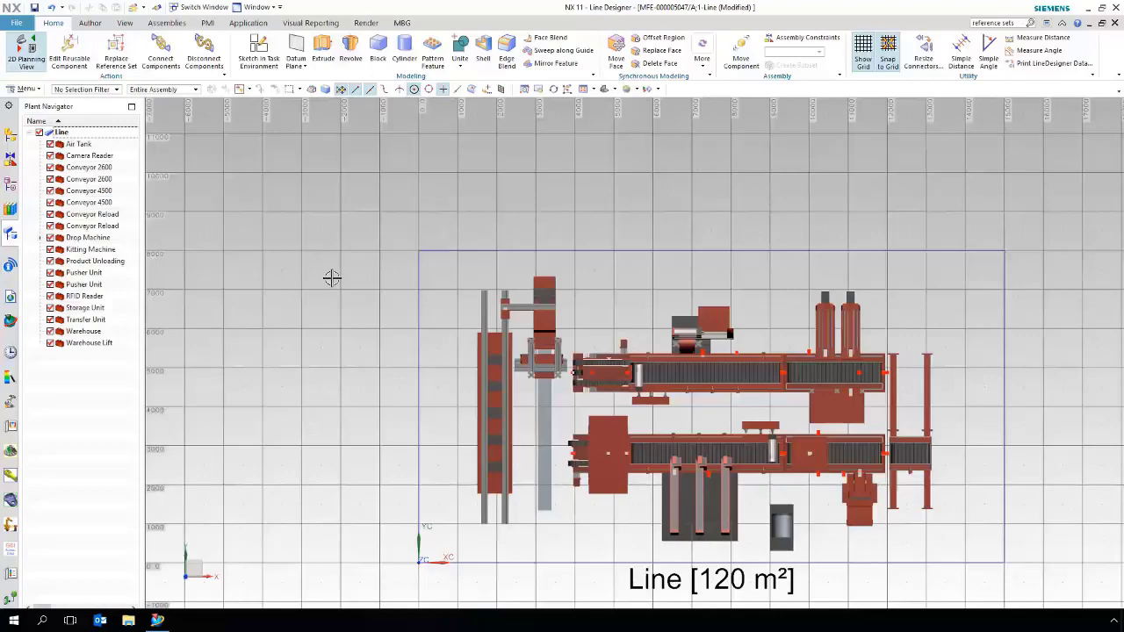
Step: Select all equipment in the line and switch its reference set to 2D_PLAN_VIEW
{"action": "right_click", "coordinate": [301, 252]}
{"action": "left_click", "coordinate": [299, 236]}
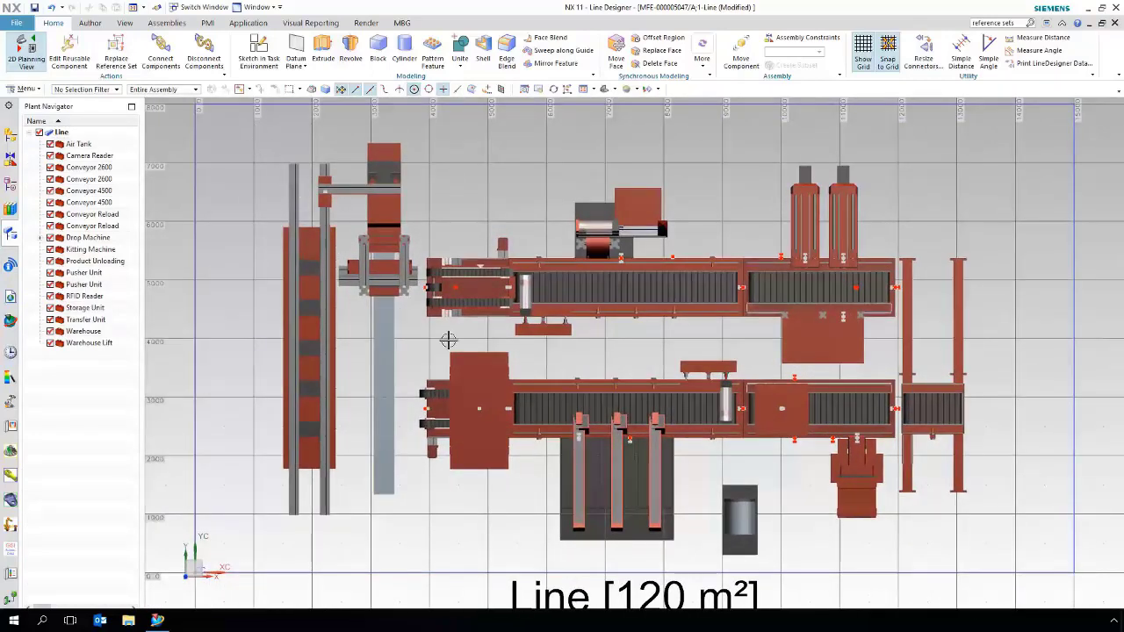
{"action": "left_click_drag", "start_coordinate": [251, 124], "coordinate": [1016, 560]}
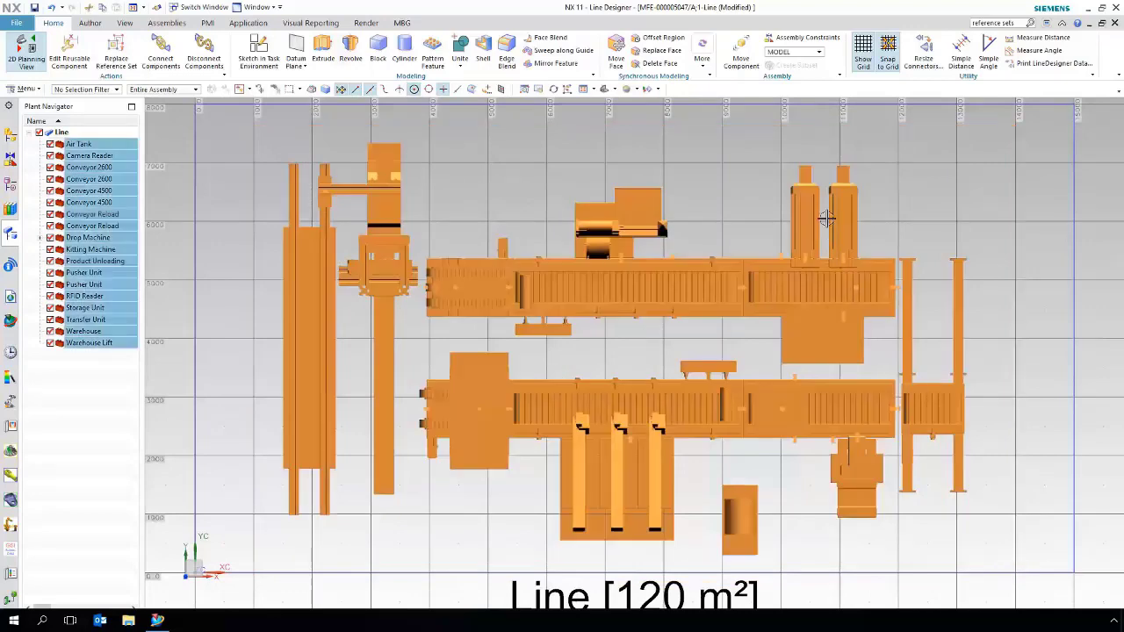
{"action": "left_click", "coordinate": [795, 52]}
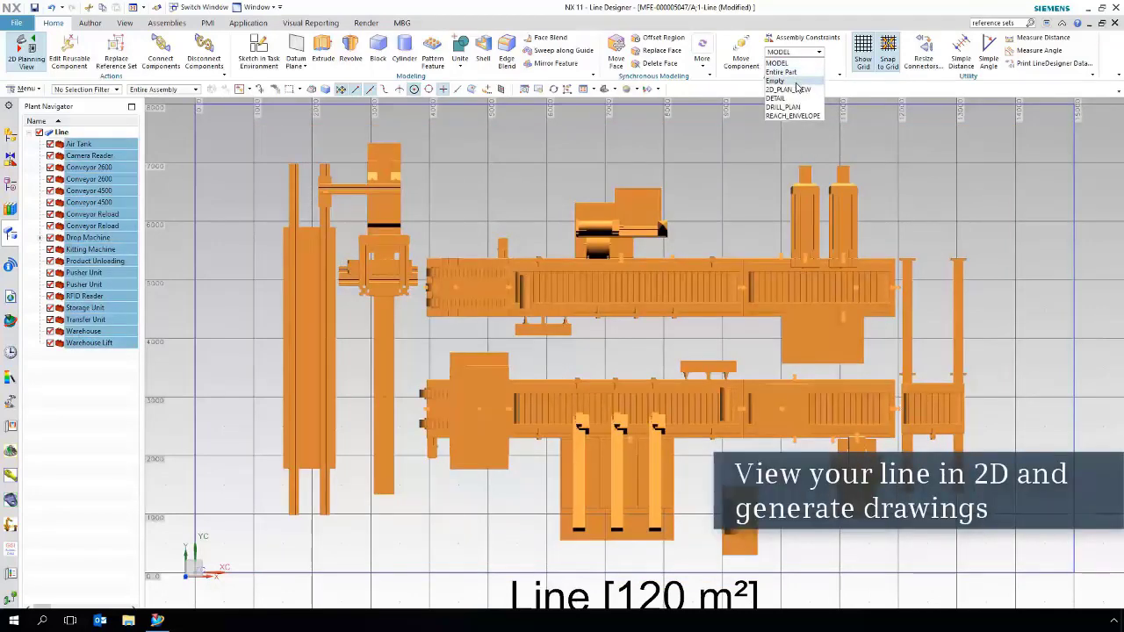
{"action": "left_click", "coordinate": [796, 93]}
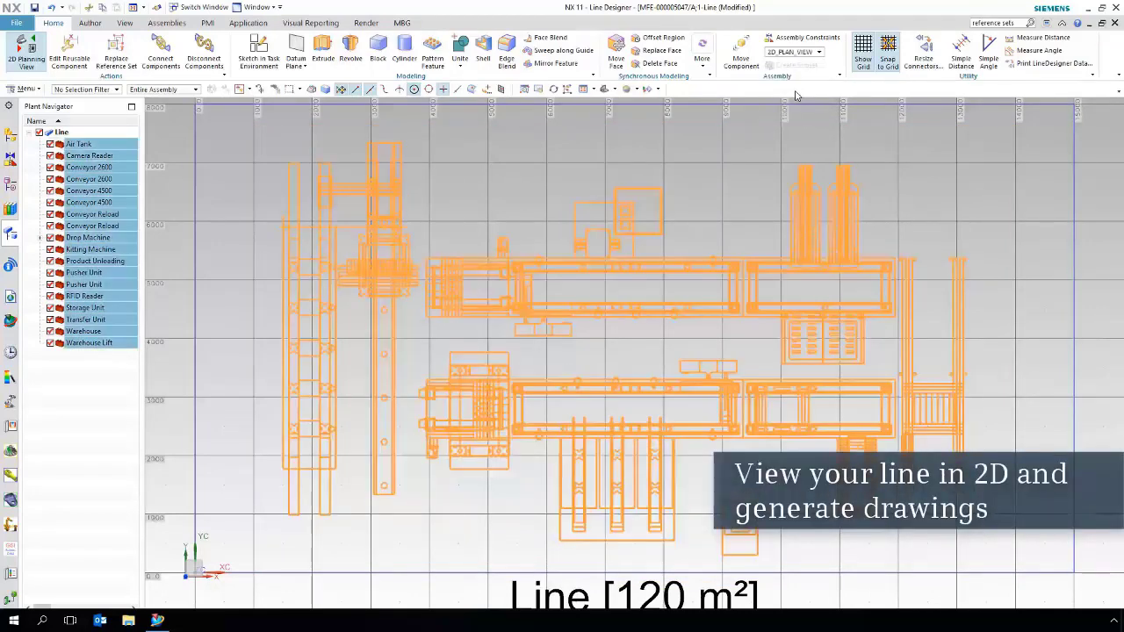
{"action": "key", "text": "Escape"}
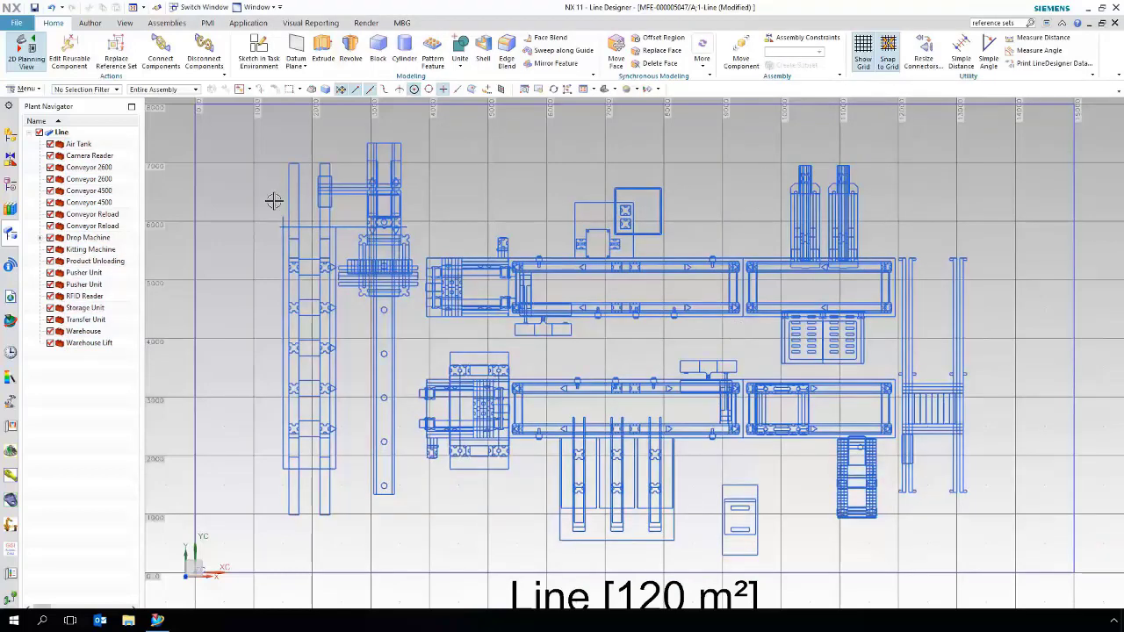
Step: Select all of the line's equipment and set its reference set to MODEL
{"action": "left_click_drag", "start_coordinate": [242, 122], "coordinate": [1015, 569]}
{"action": "left_click", "coordinate": [810, 55]}
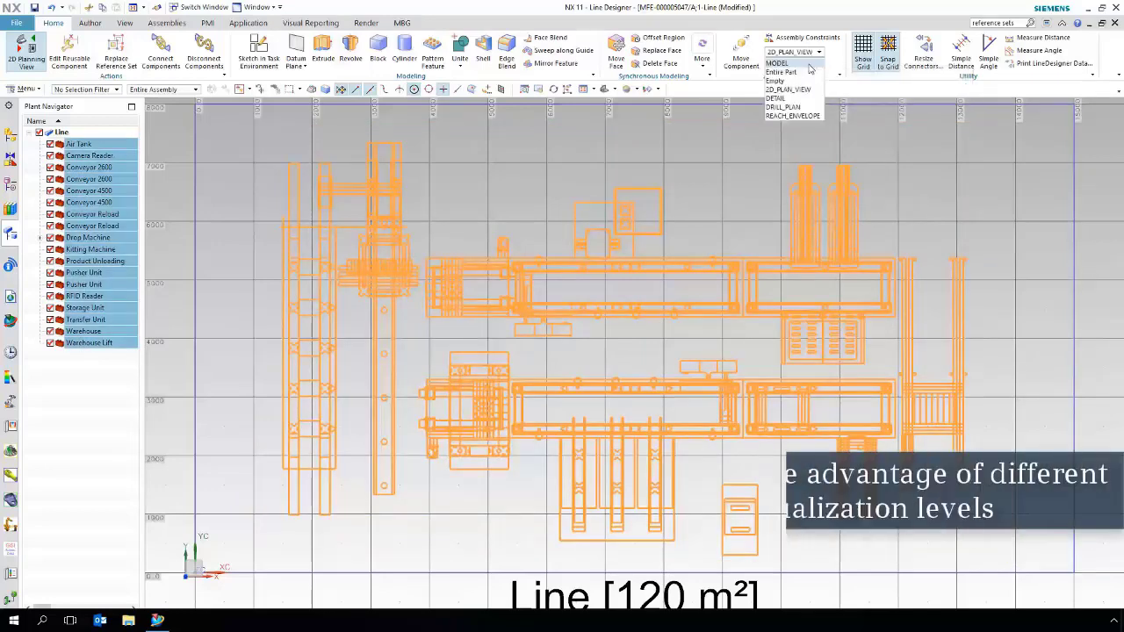
{"action": "left_click", "coordinate": [809, 67]}
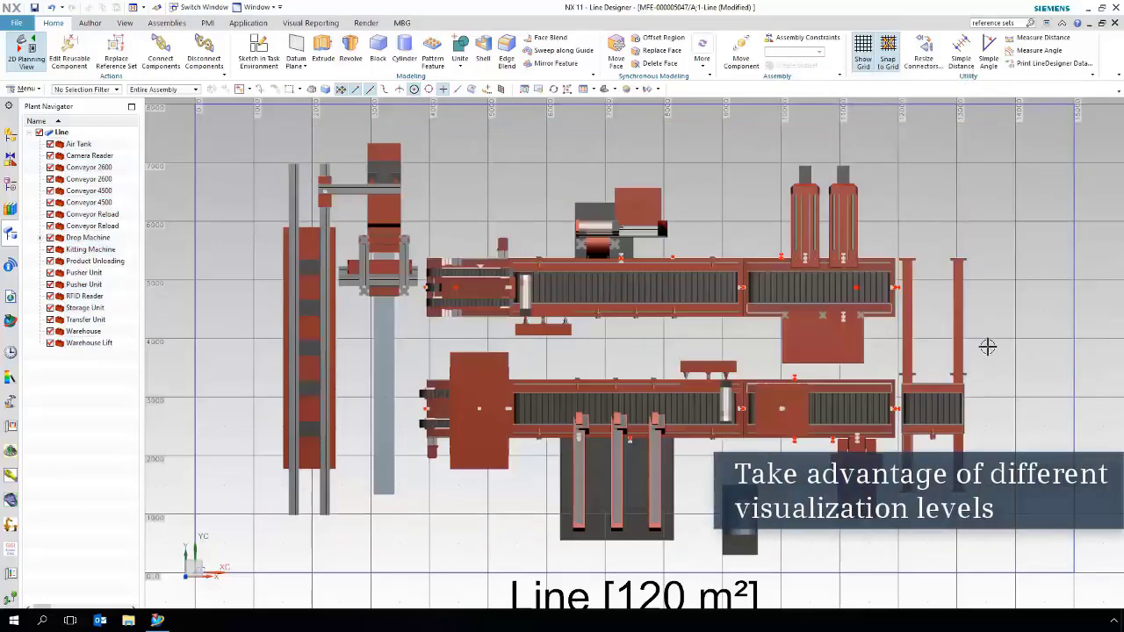
Step: View the line in trimetric 3D and show the whole NANOBOX assembly plant in the 2D planning view
{"action": "left_click", "coordinate": [37, 51]}
{"action": "left_click", "coordinate": [125, 24]}
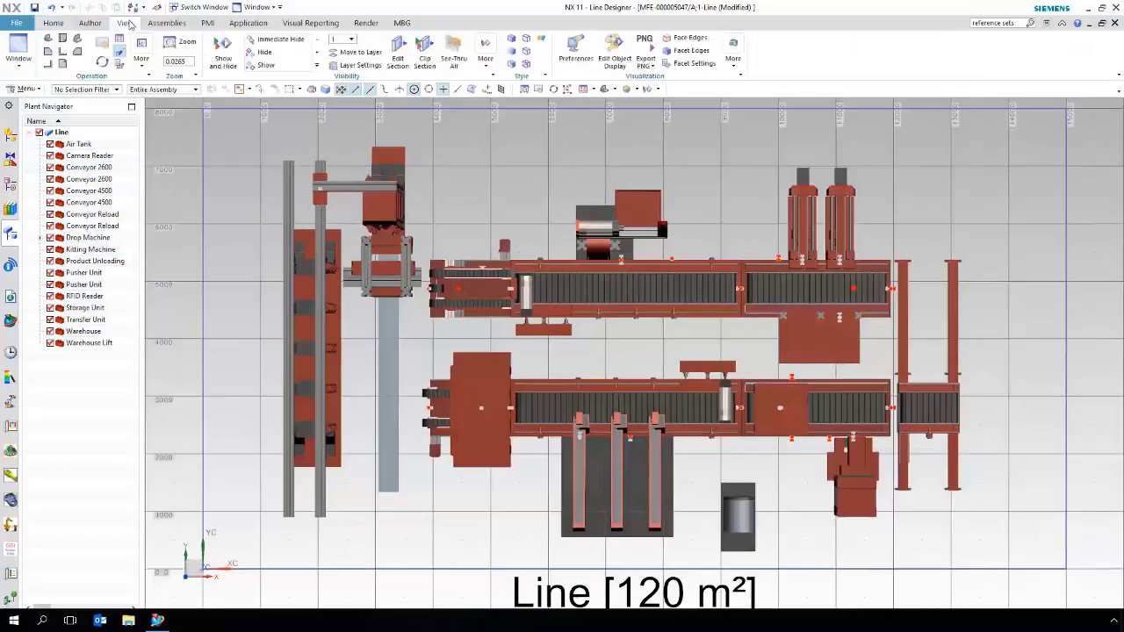
{"action": "left_click", "coordinate": [49, 40]}
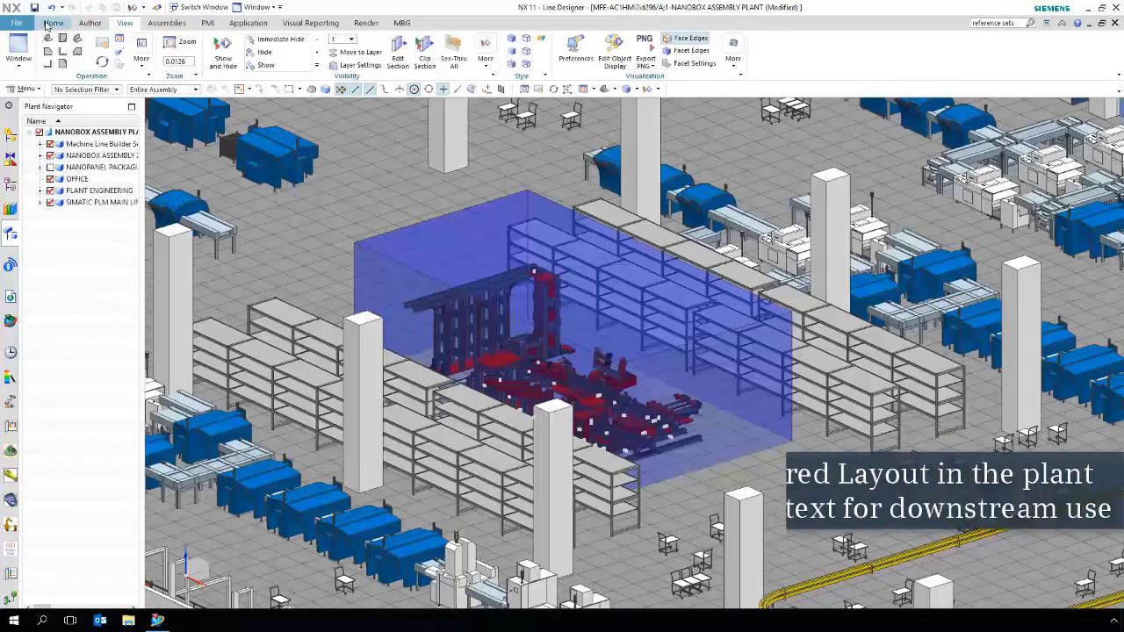
{"action": "left_click", "coordinate": [24, 50]}
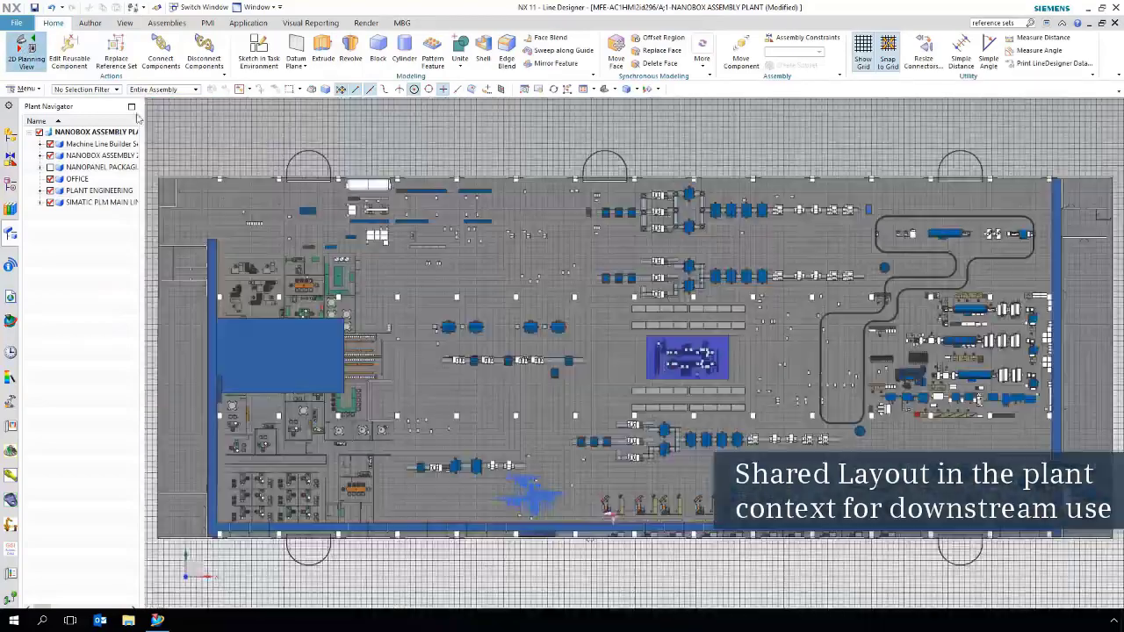